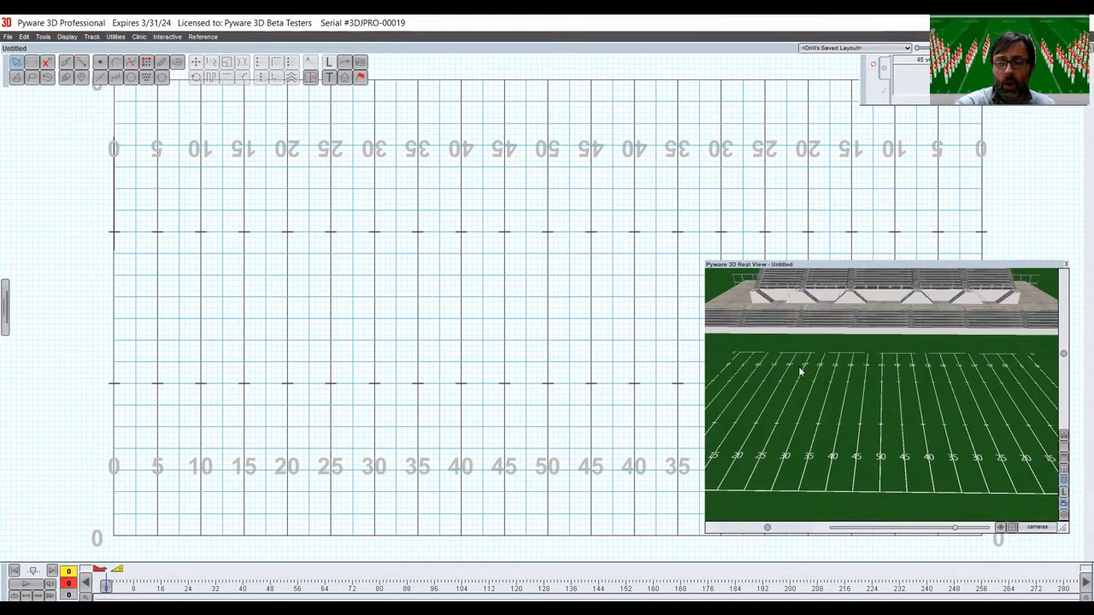
Open the Grid Designer and load the 6 to 5 Traditional Grid.grd layout.
left_click_drag(894, 451, 893, 427)
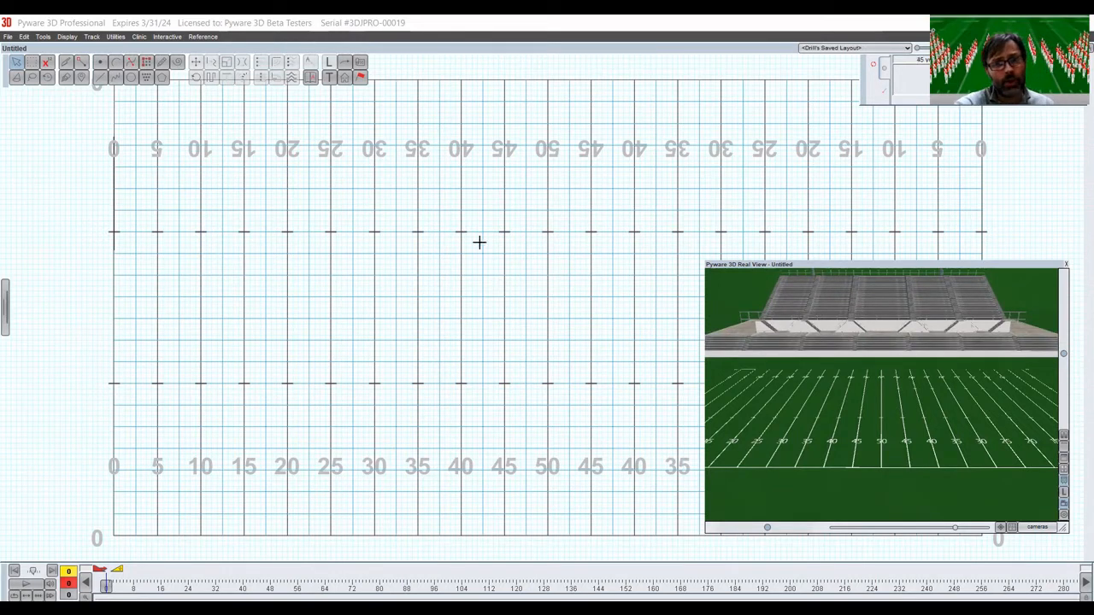
left_click(439, 246)
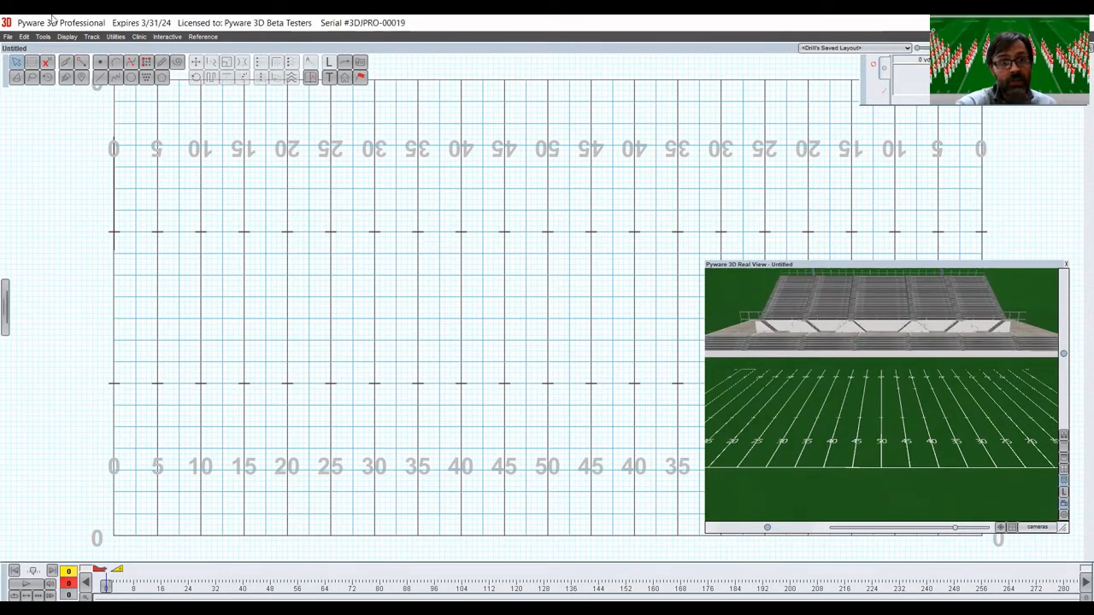
left_click(120, 37)
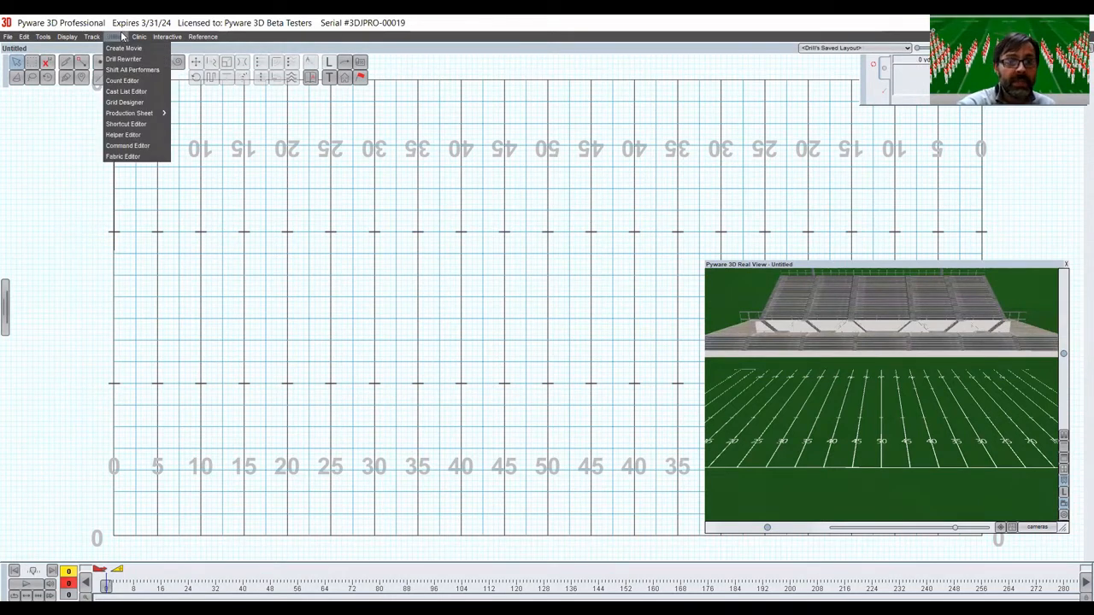
left_click(124, 102)
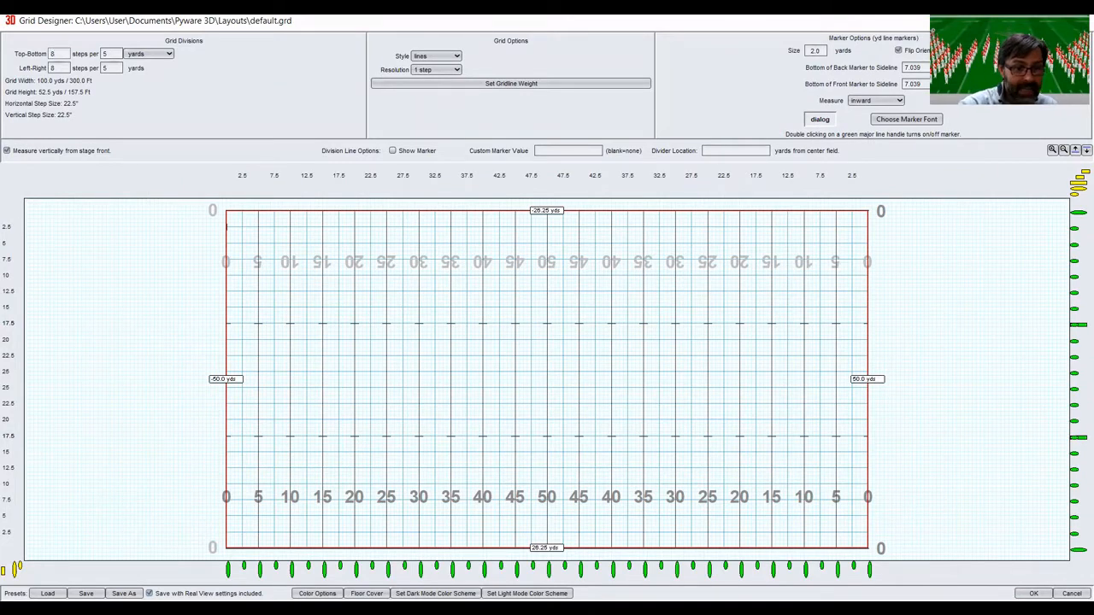
left_click(47, 593)
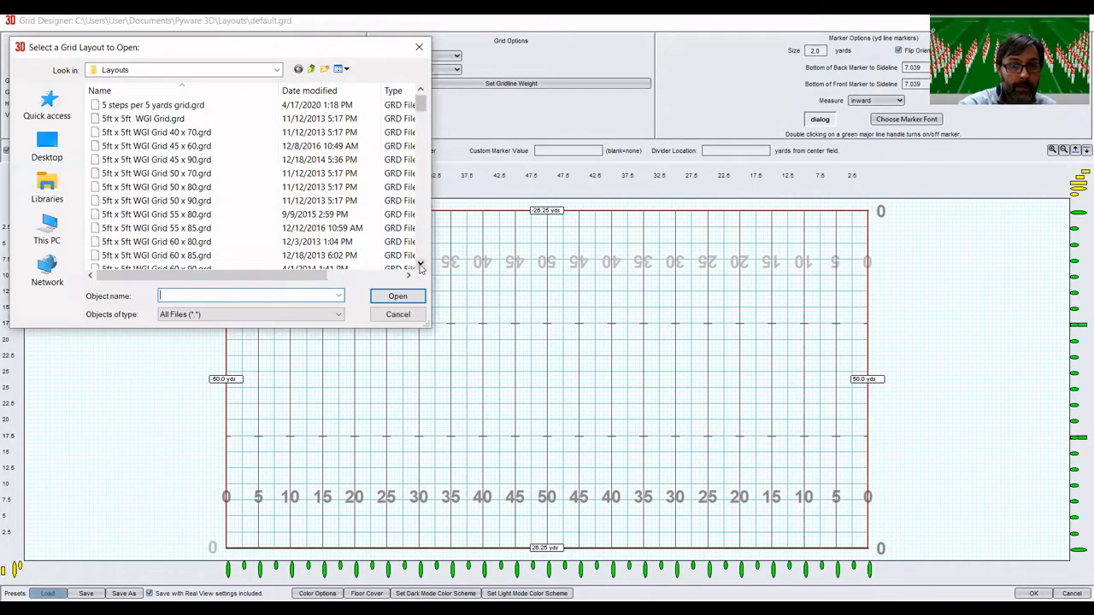
left_click(419, 265)
left_click(419, 264)
left_click(420, 265)
left_click(420, 265)
left_click(419, 265)
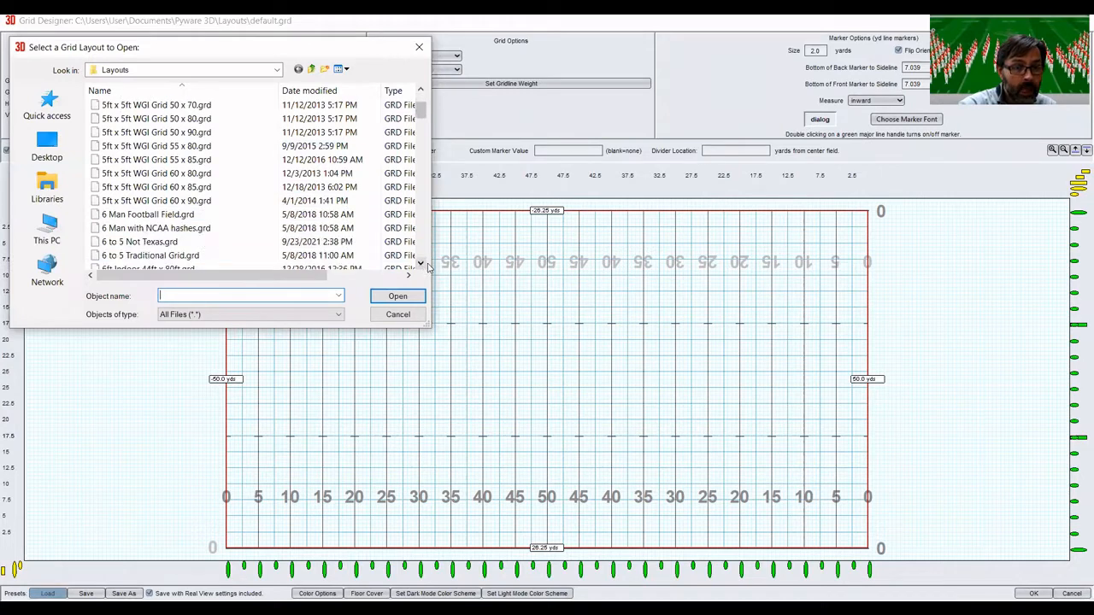
double_click(436, 255)
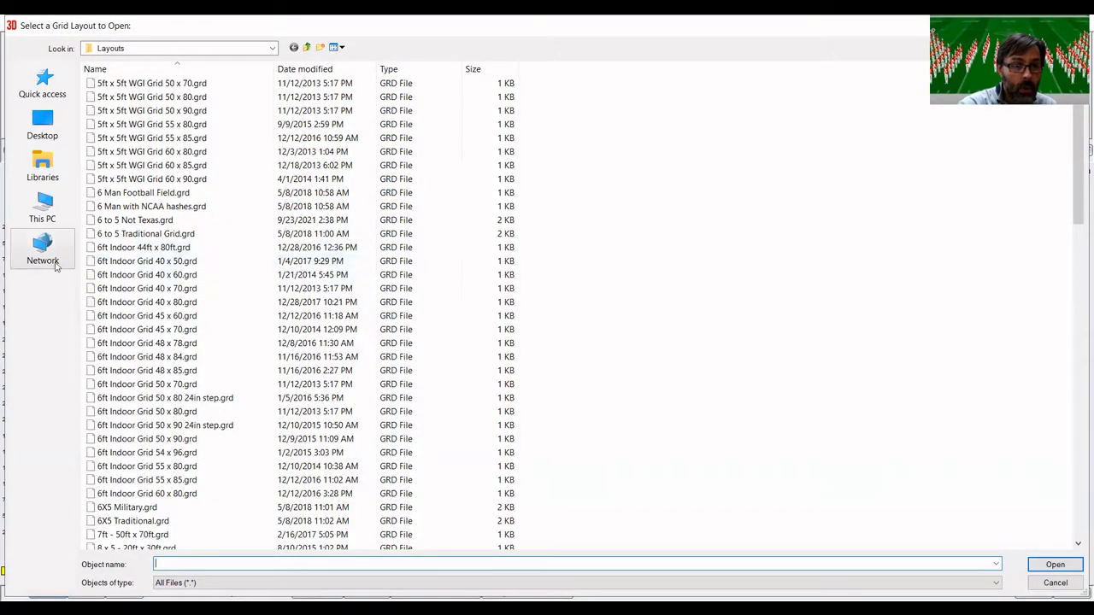
left_click(132, 239)
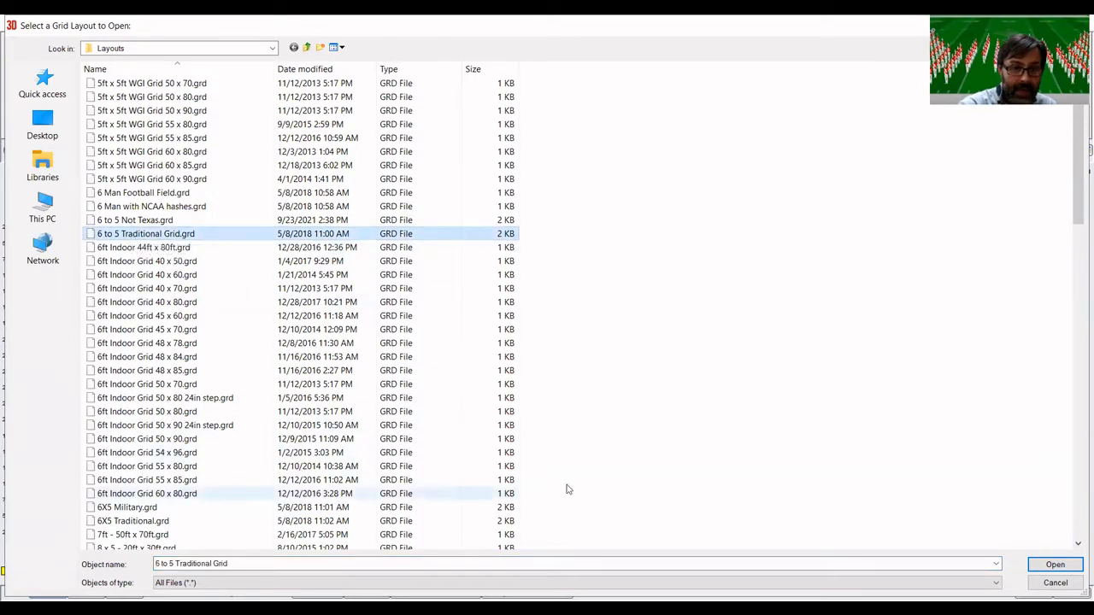
left_click(1046, 566)
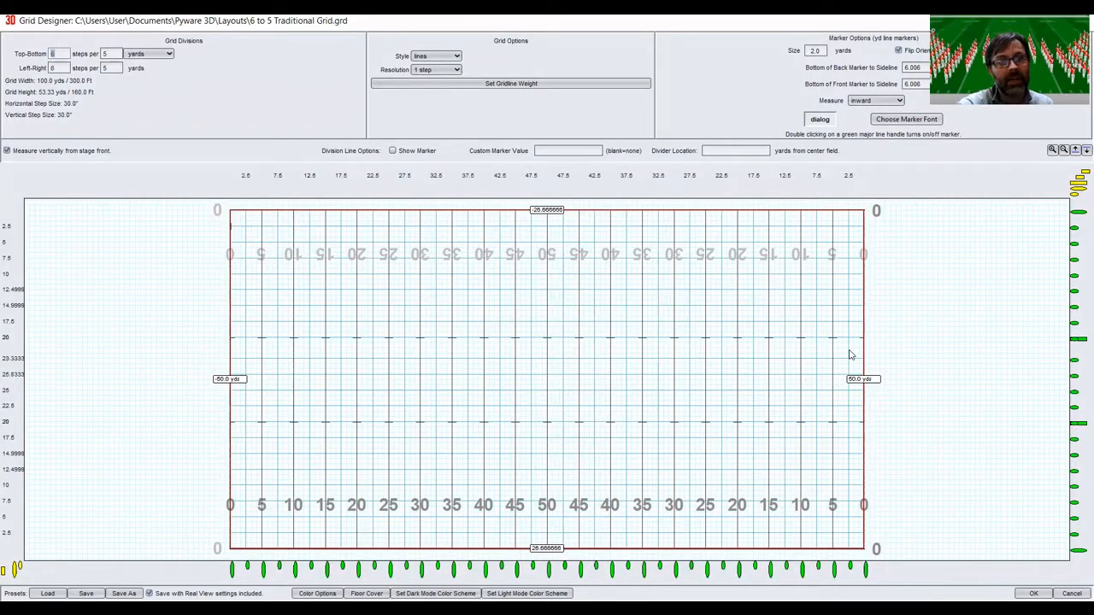
Move the back and front hash lines outward to -9.166667 and 9.166667 yards from center field.
left_click(1078, 341)
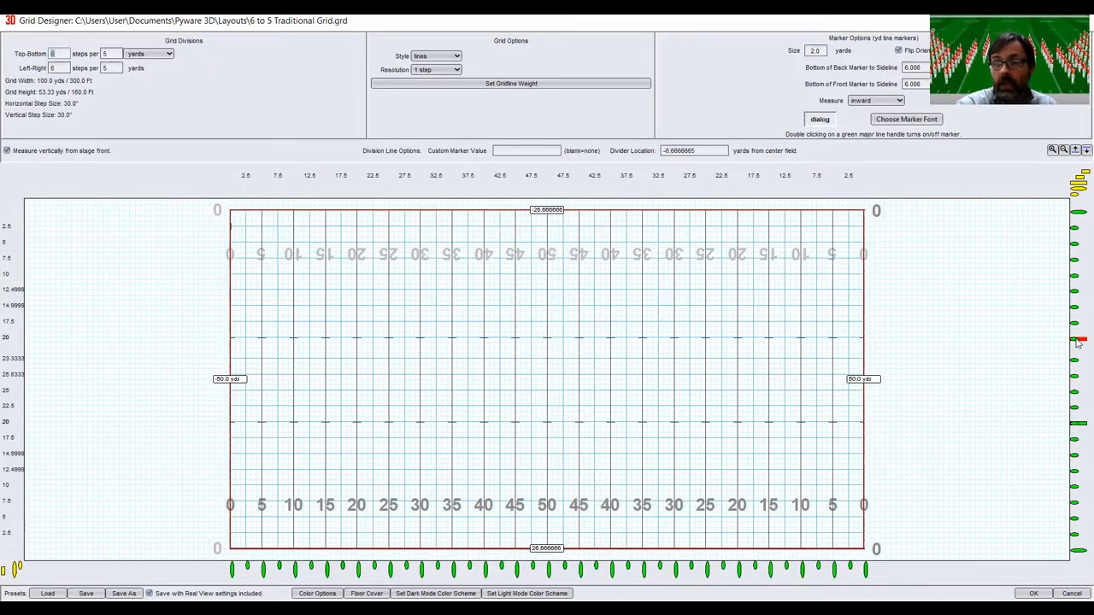
left_click_drag(1078, 341, 1078, 325)
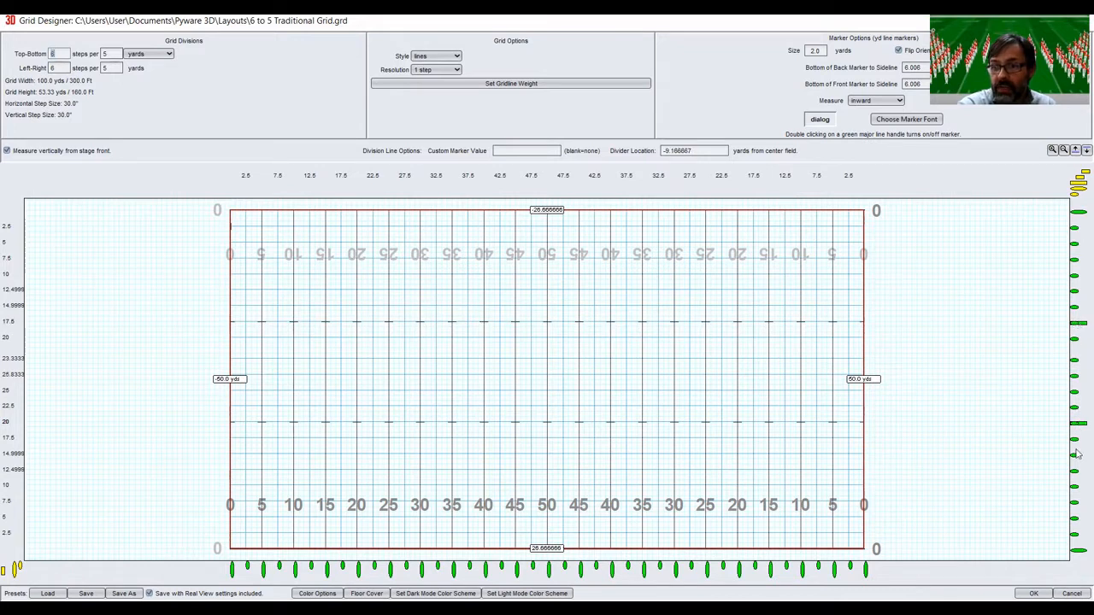
left_click_drag(1079, 427, 1079, 441)
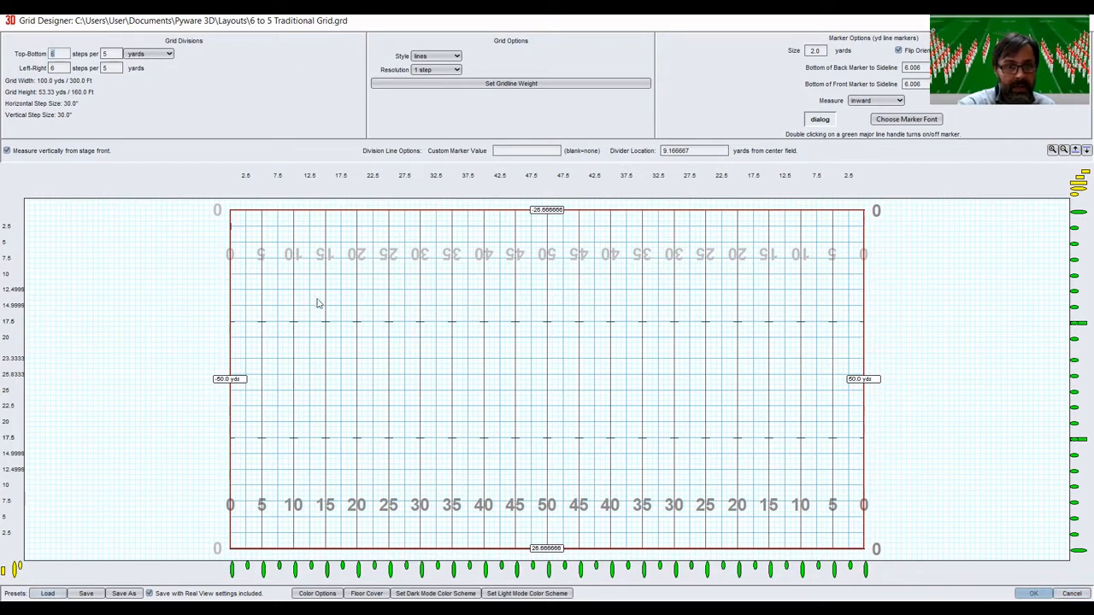
Discard the hash line changes and load the 6X5 Military.grd grid layout.
left_click(47, 593)
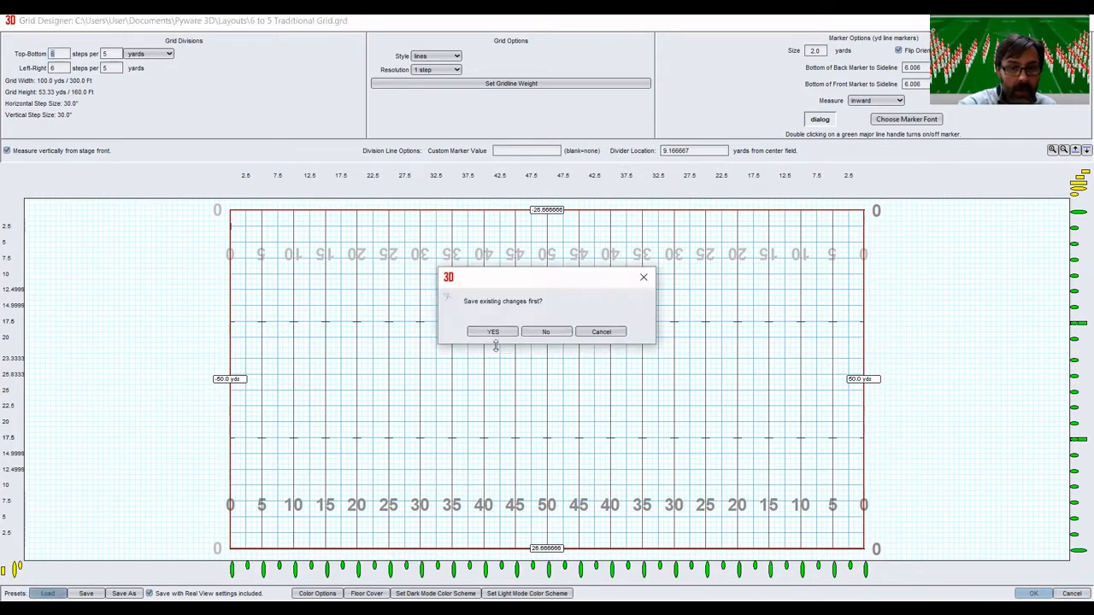
left_click(546, 333)
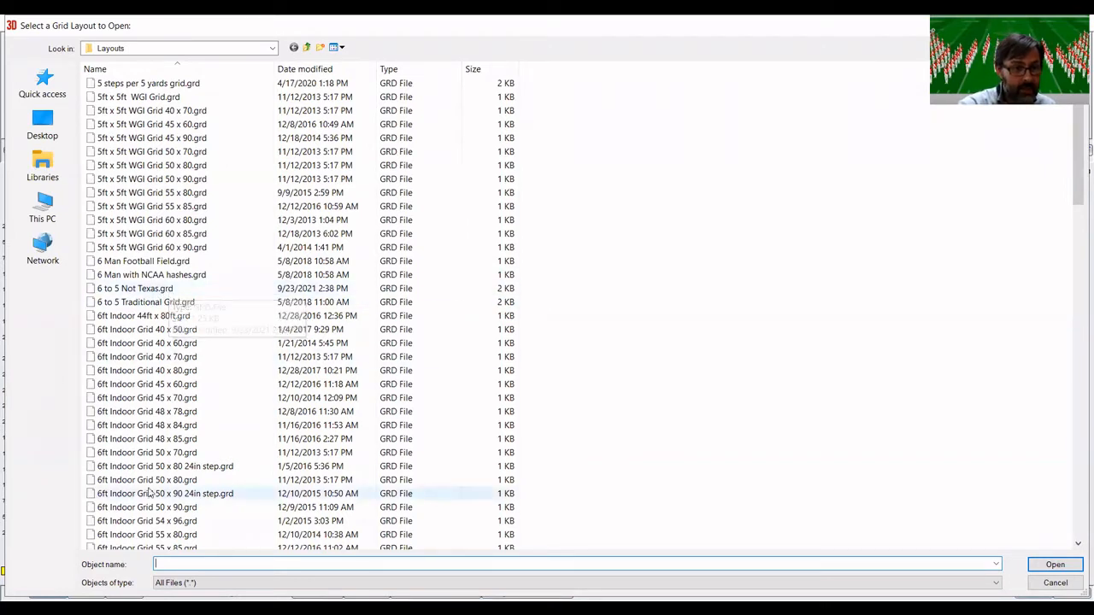
left_click(1078, 544)
left_click(1077, 545)
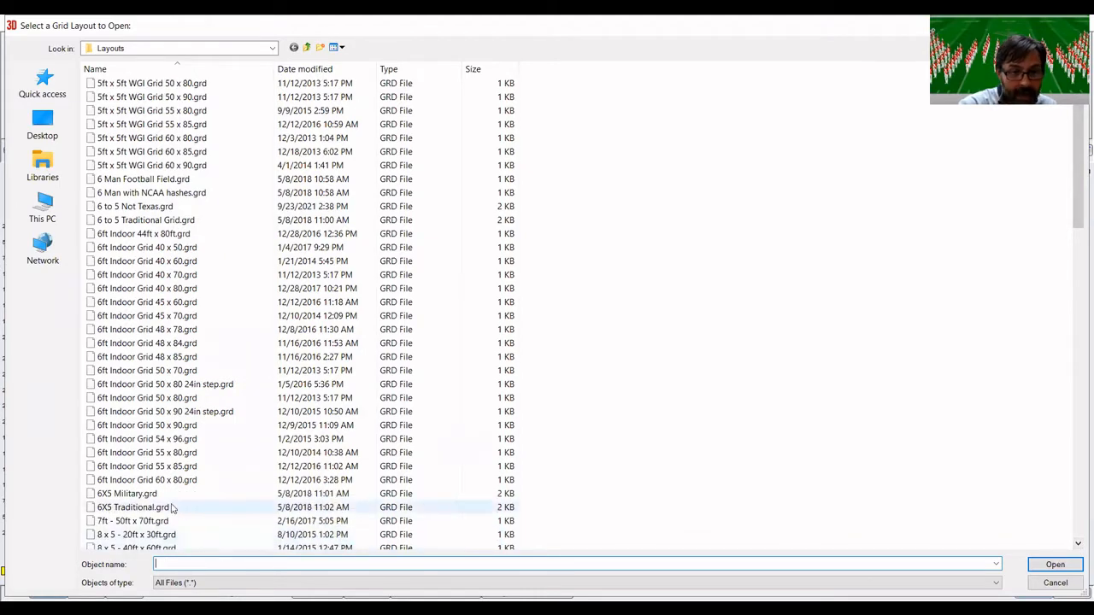
double_click(137, 494)
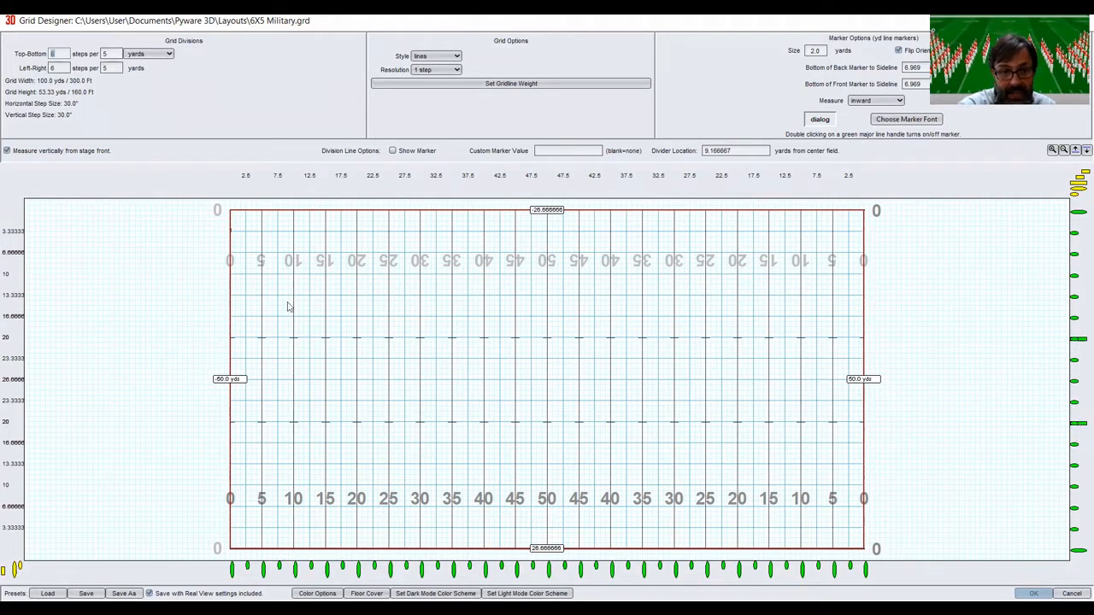
Replace the grid layout with 6 to 5 Traditional Grid.grd and apply it to the drill.
left_click(47, 593)
left_click(175, 304)
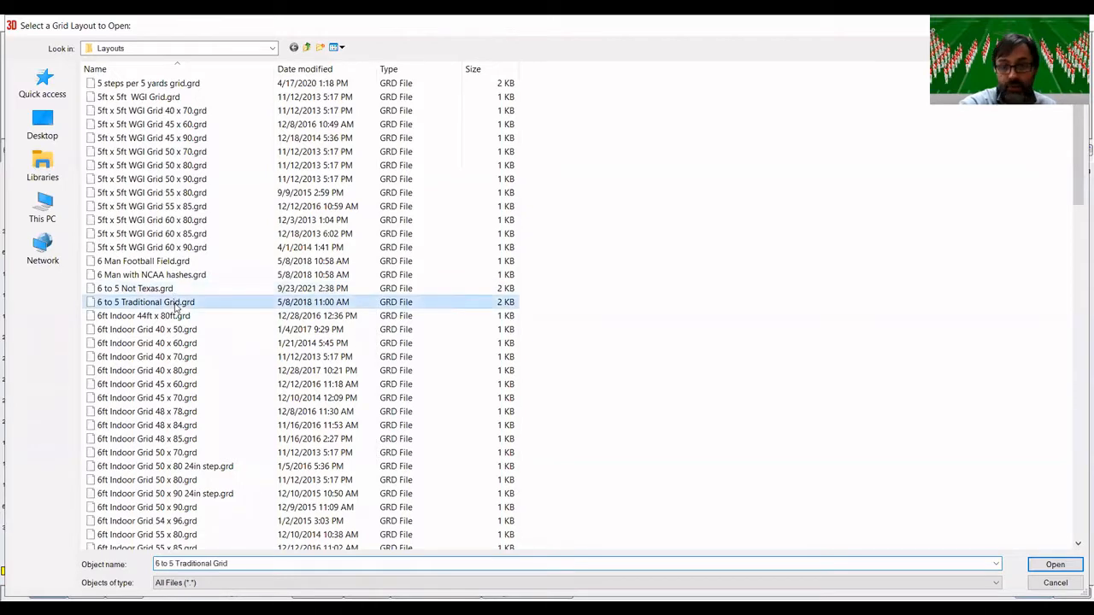
double_click(175, 304)
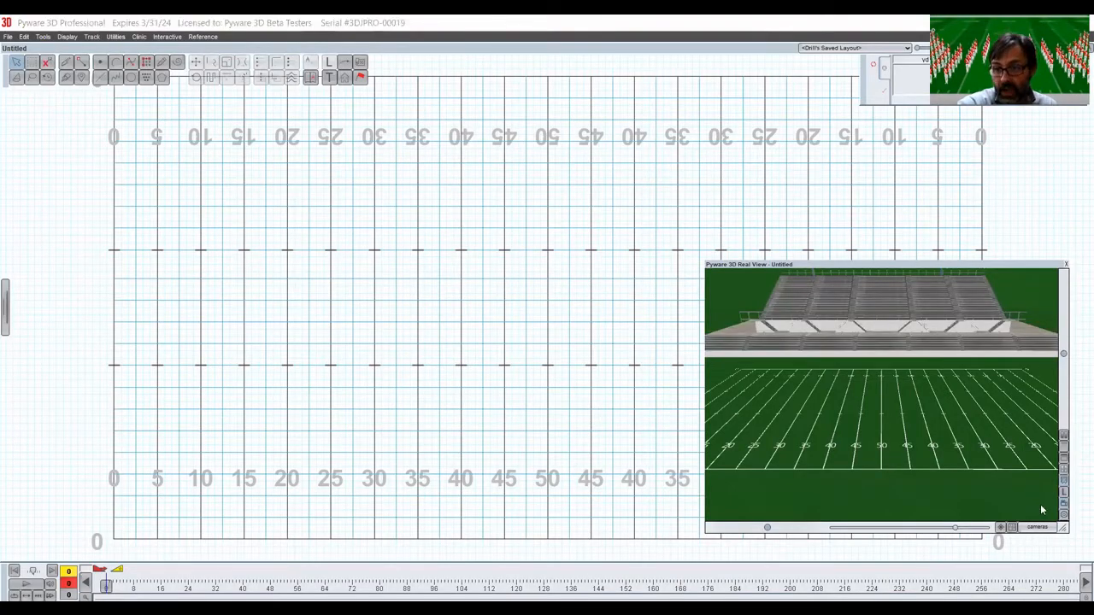
Set the Real View performing surface to NCAA Football surface.jpg.
left_click(1064, 517)
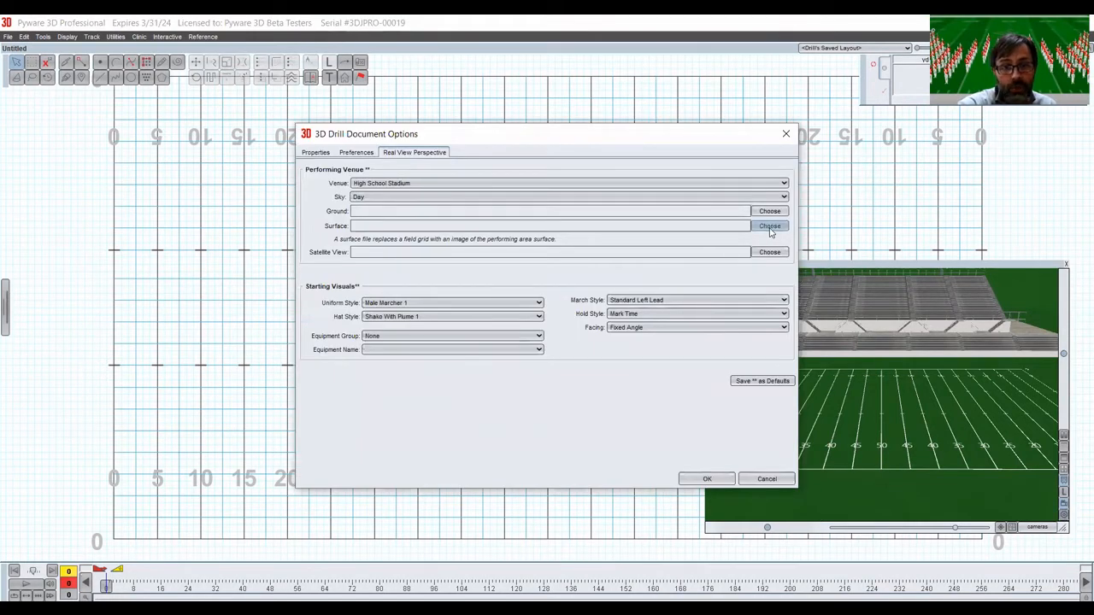
left_click(770, 227)
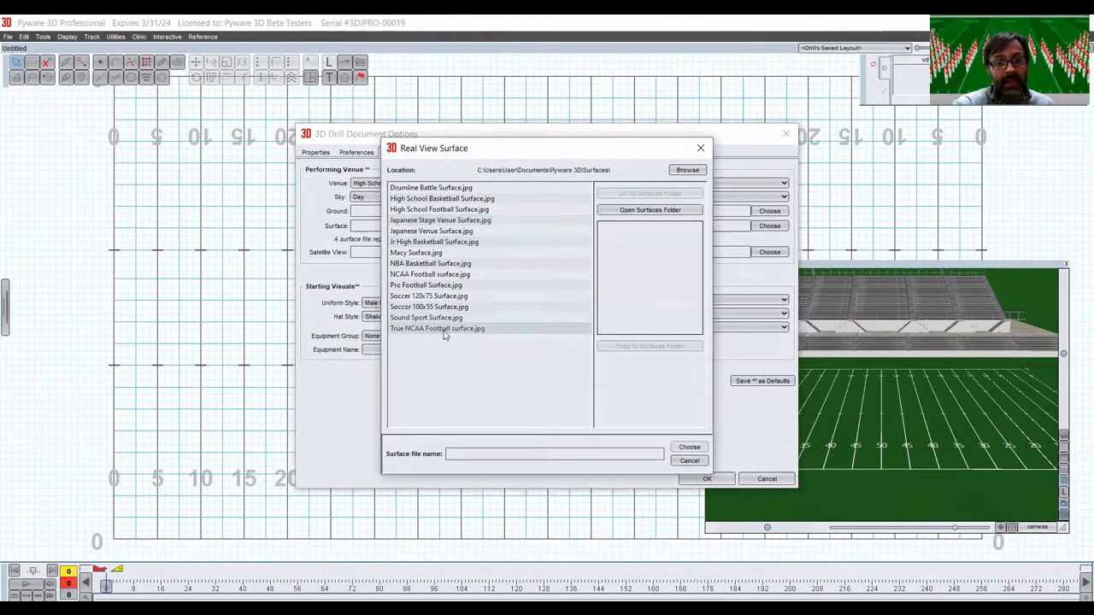
left_click(442, 279)
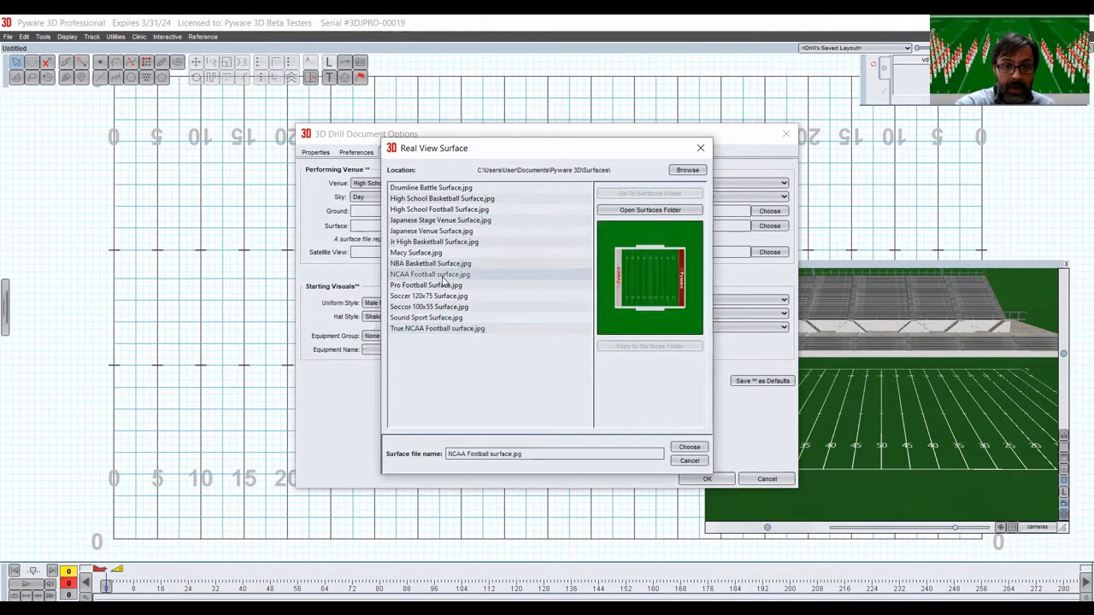
left_click(690, 448)
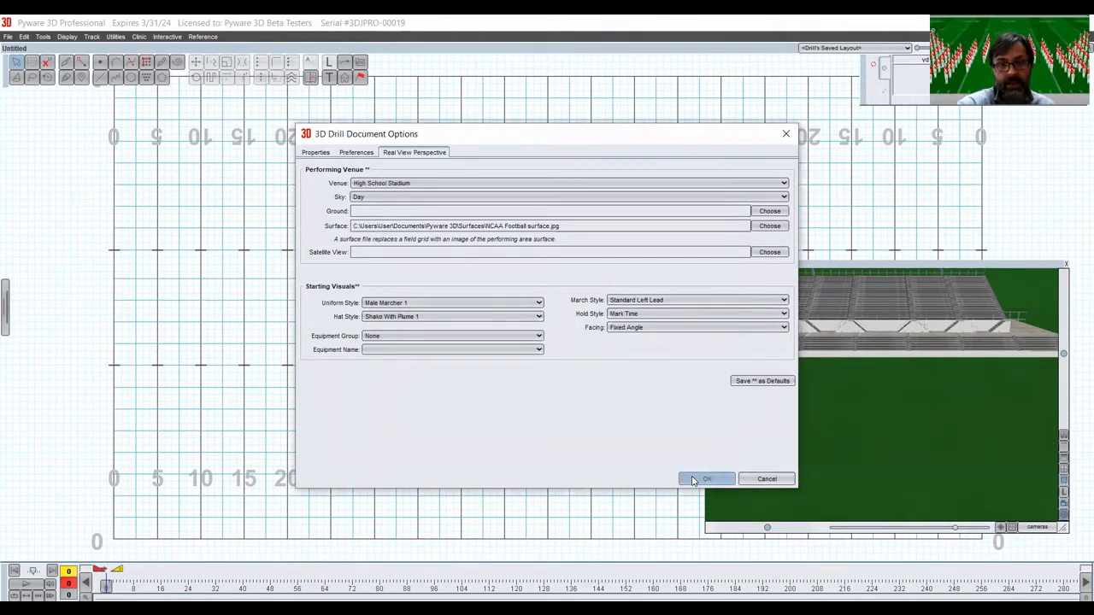
left_click(692, 479)
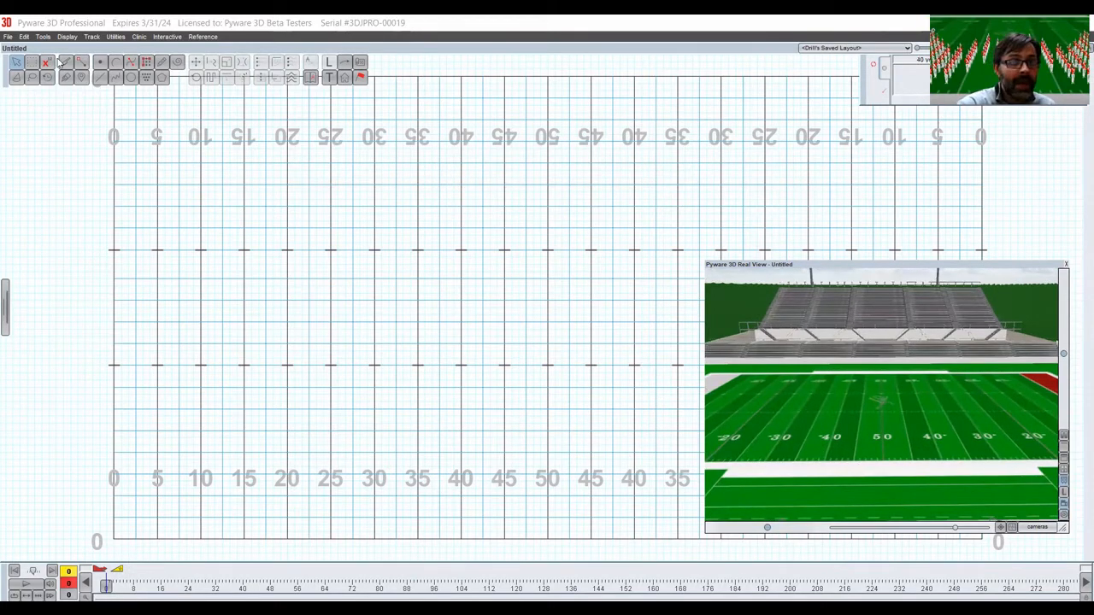
Place four single performers: on the front hash at both 35-yard lines, and on the 50 near the front sideline and just behind the back hash.
left_click(91, 51)
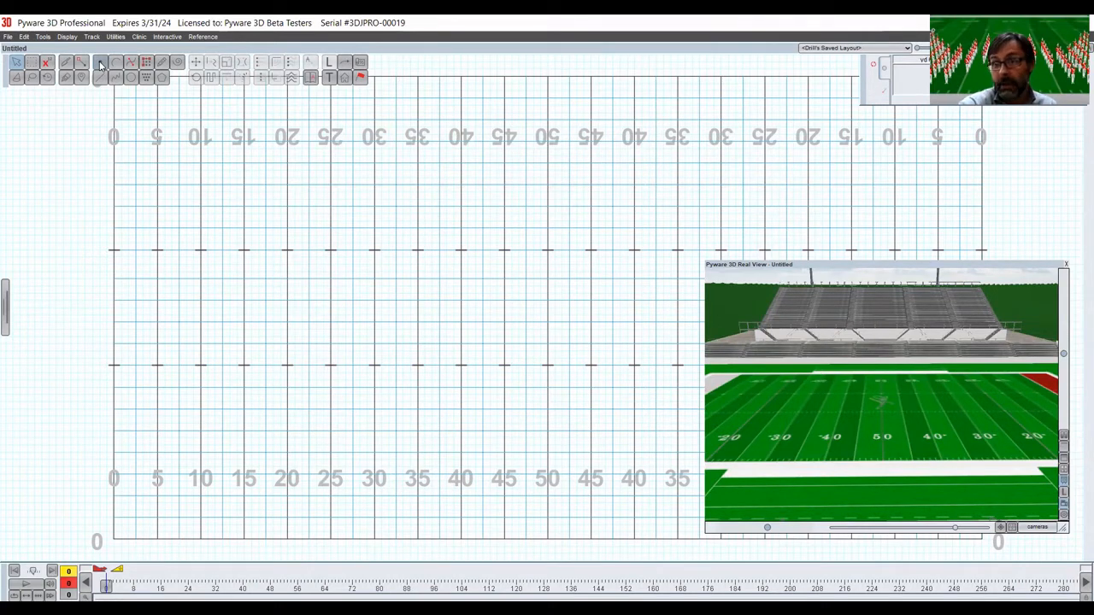
left_click(100, 66)
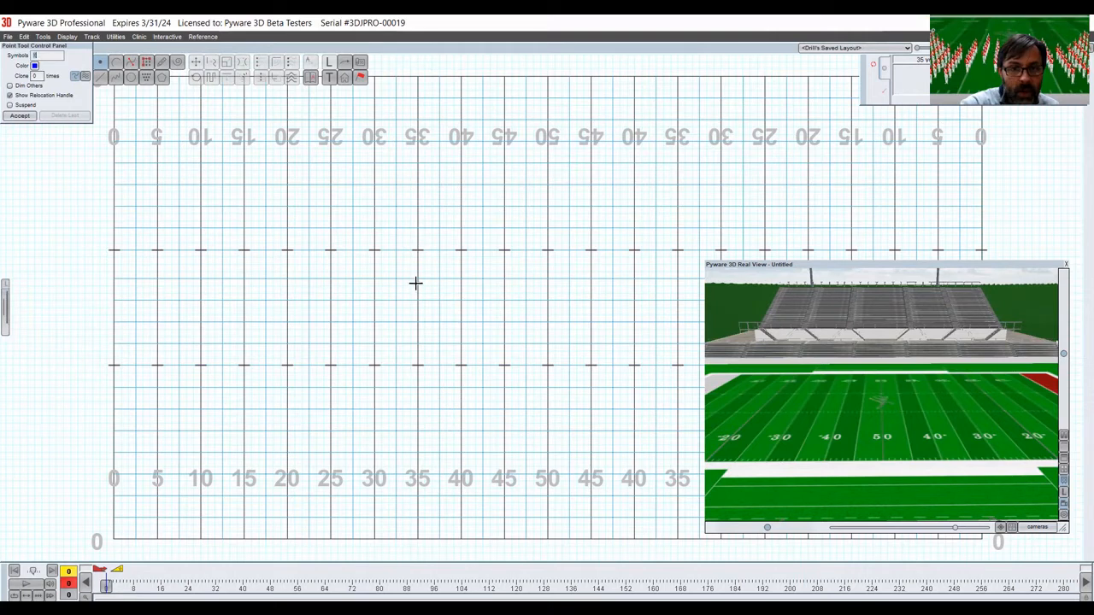
left_click(417, 365)
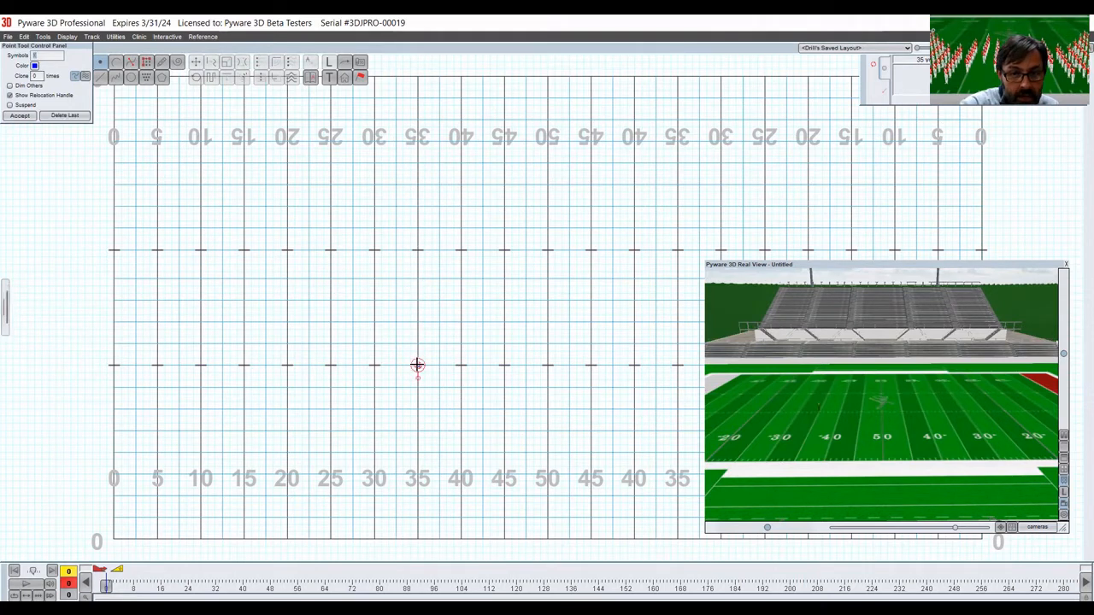
left_click(547, 496)
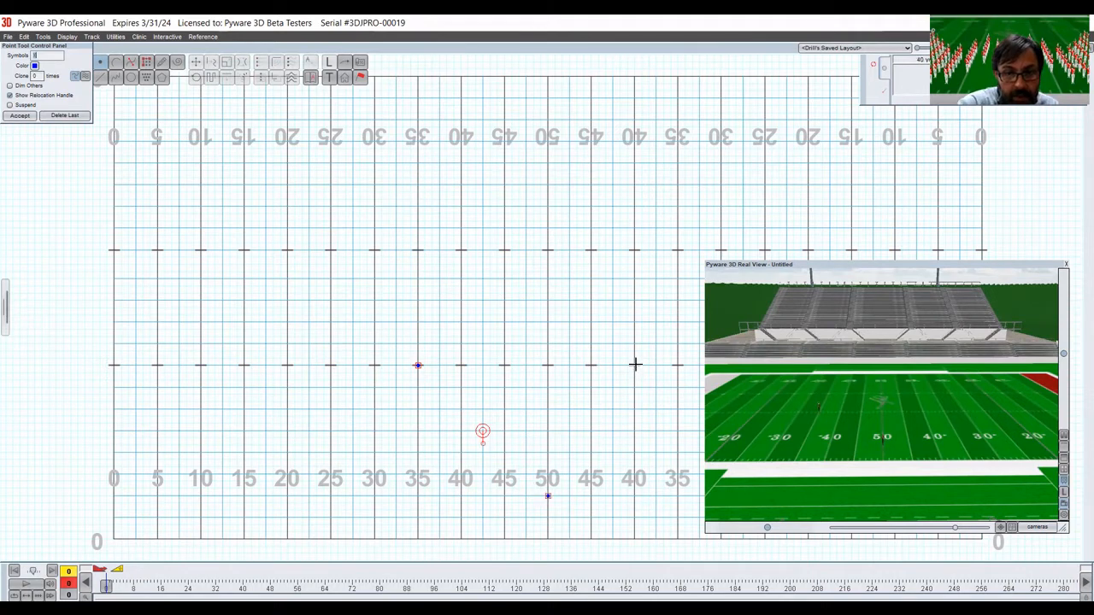
left_click(680, 365)
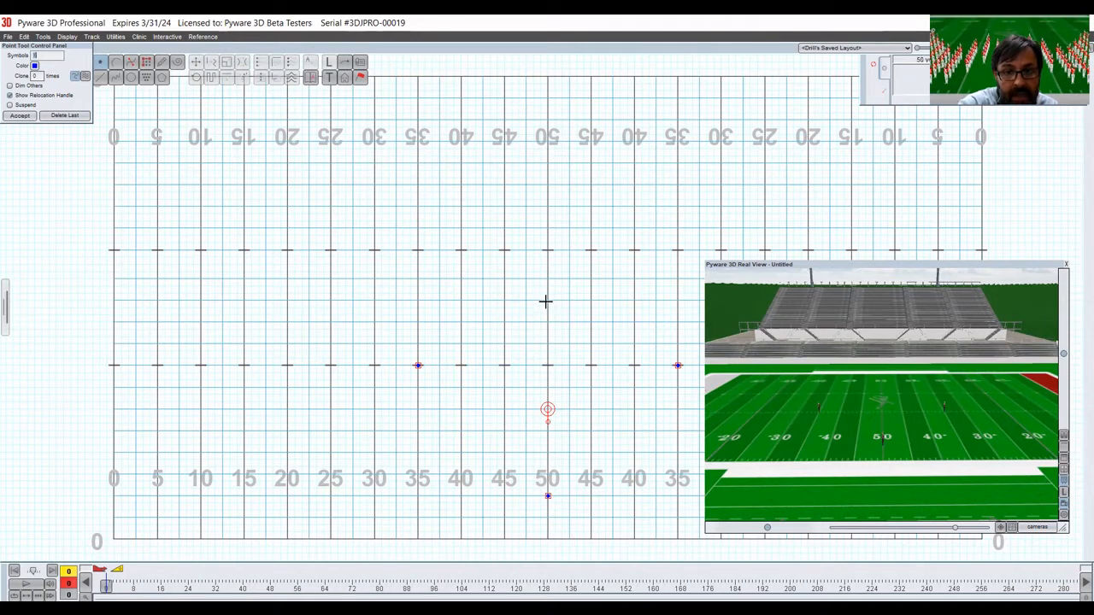
left_click(548, 237)
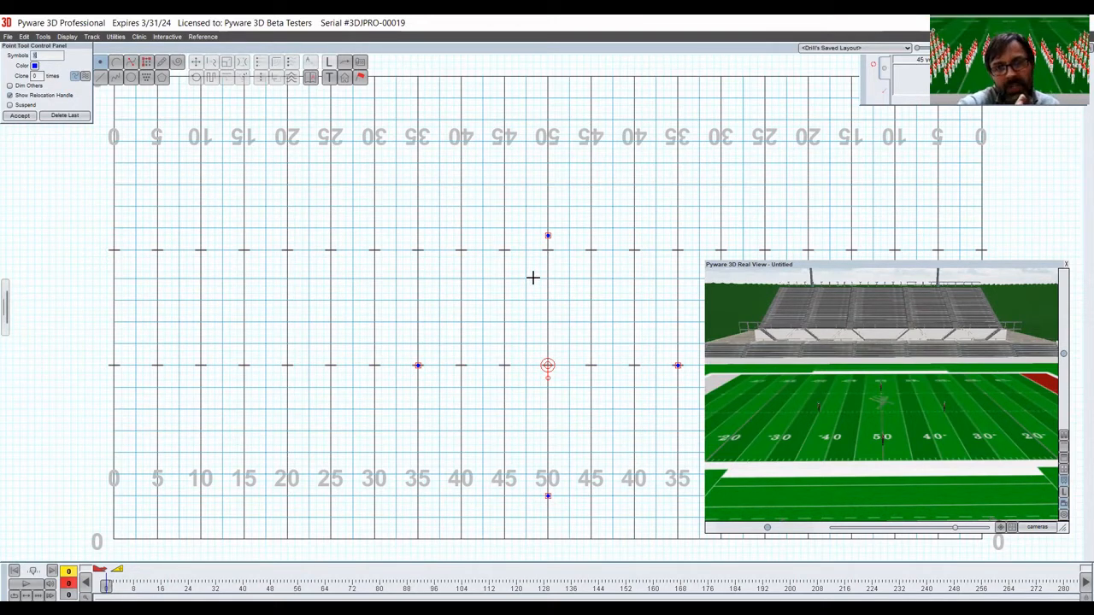
left_click(19, 116)
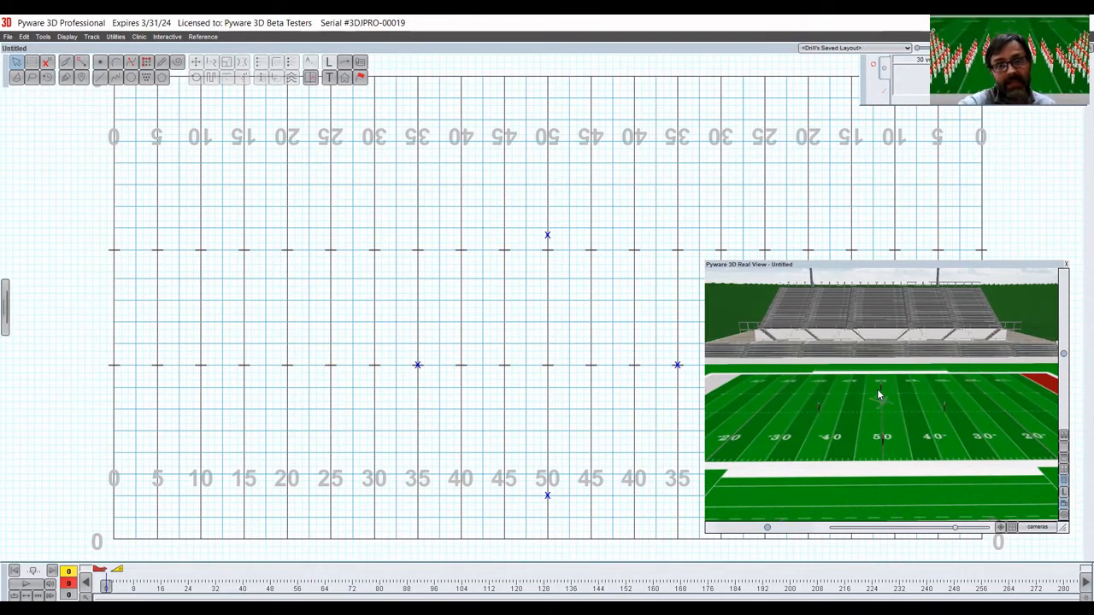
Try a 12-position line at a 2.000 interval along the back hash from near the 50 to the 30, with one mirrored clone.
left_click(101, 80)
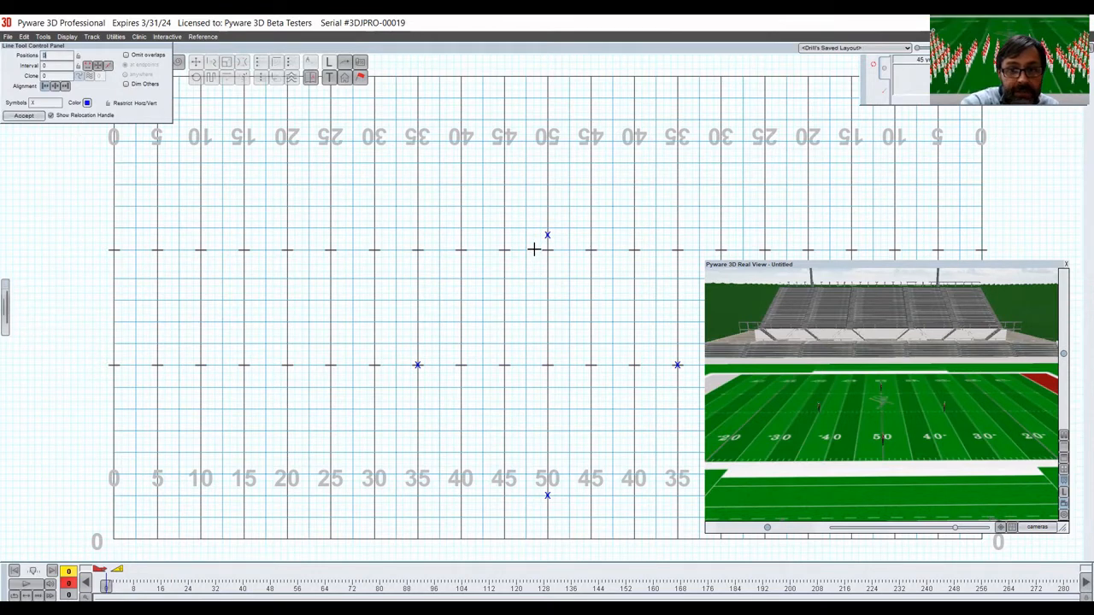
left_click(533, 249)
left_click(370, 249)
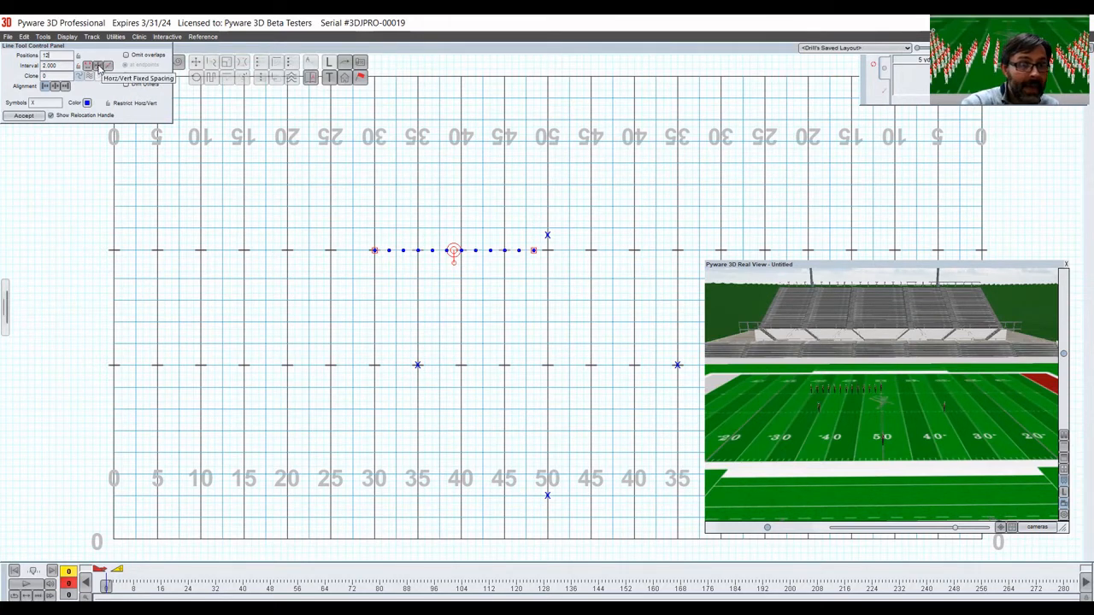
left_click(68, 77)
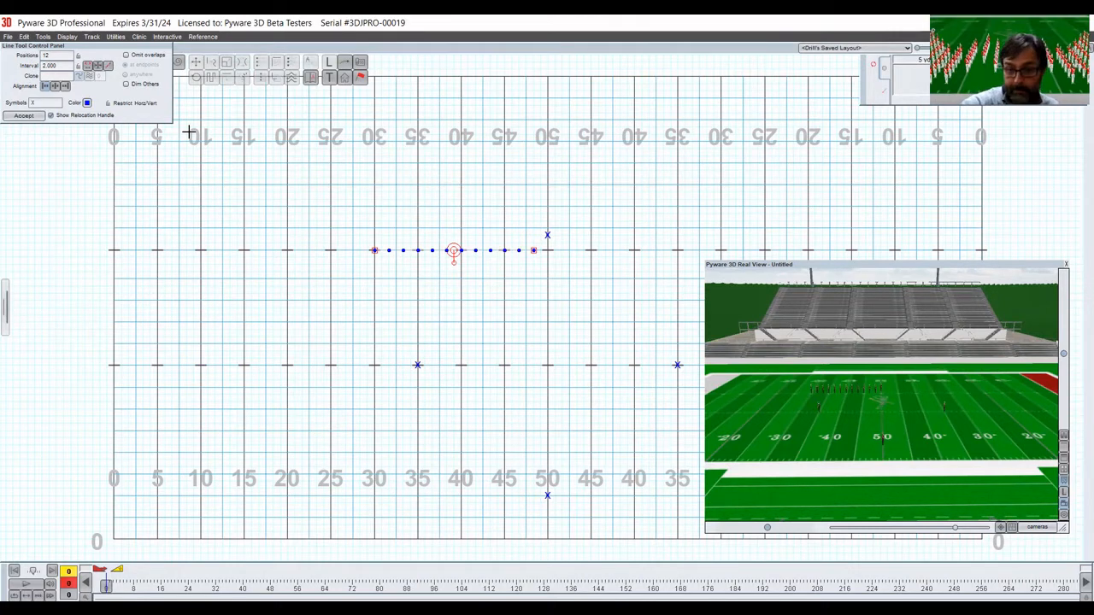
type("1")
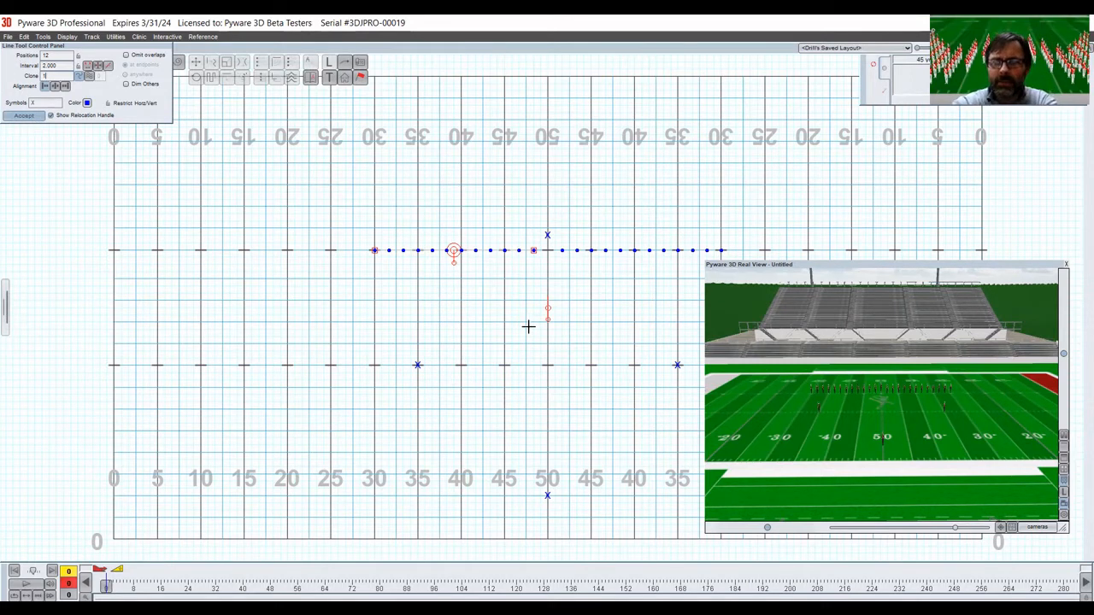
key("Escape")
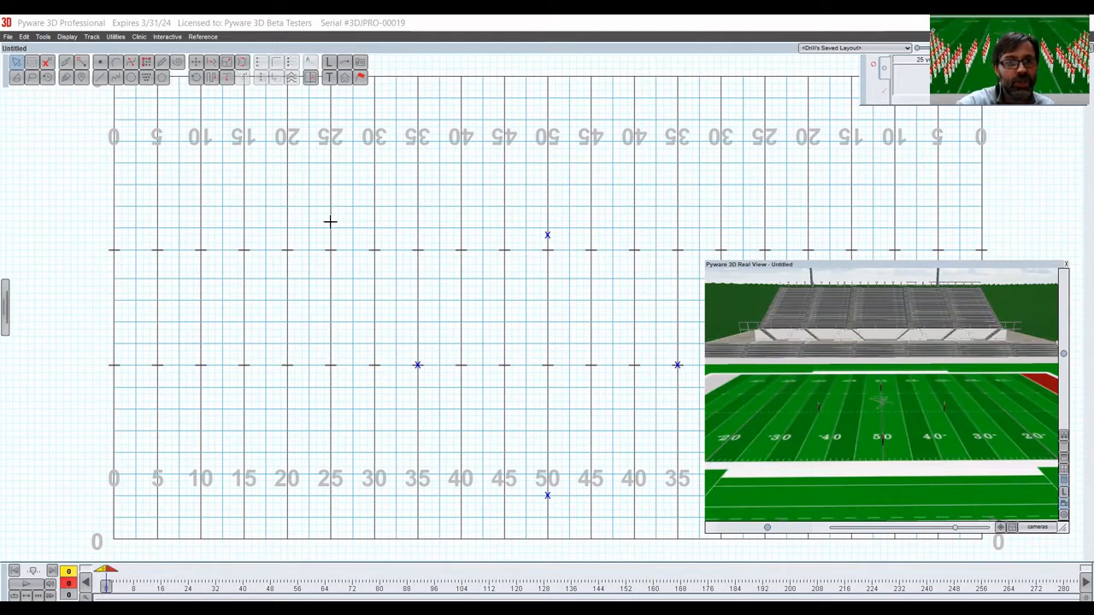
Draw an 8 by 13 block at 2-step intervals between the two 40-yard lines, straddling the front hash.
left_click(147, 64)
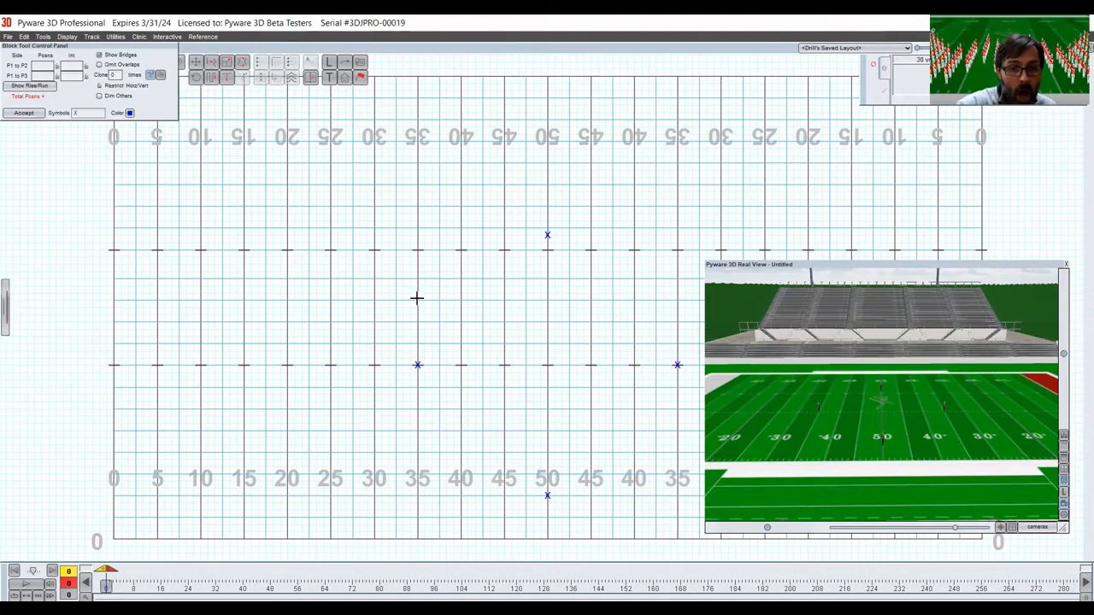
left_click(461, 322)
left_click(460, 410)
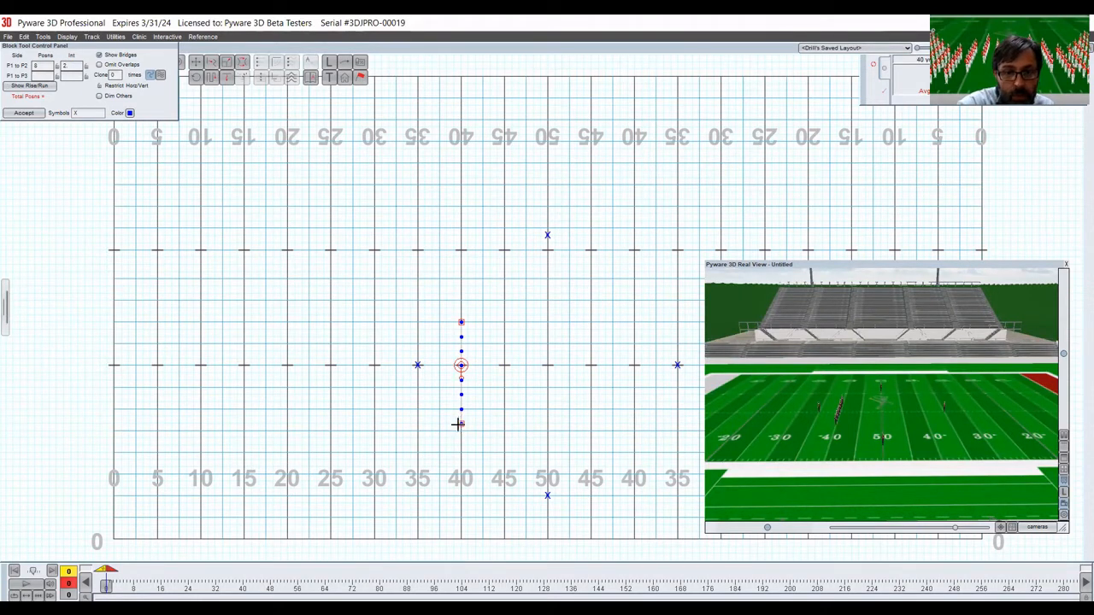
mouse_move(461, 424)
left_mouse_down()
mouse_move(458, 353)
mouse_move(460, 422)
left_mouse_up()
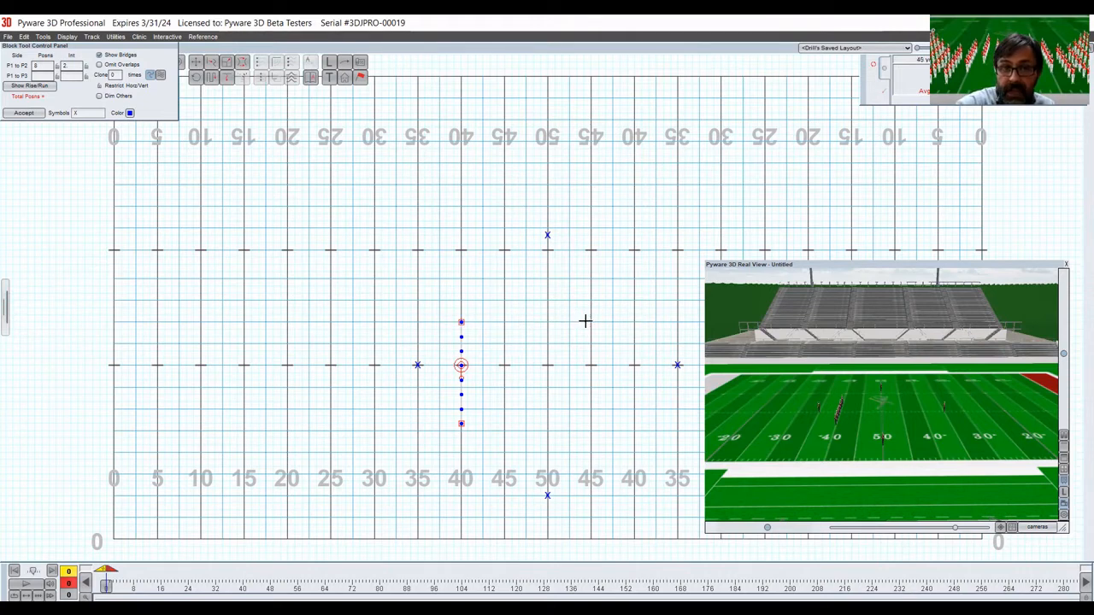
left_click(633, 323)
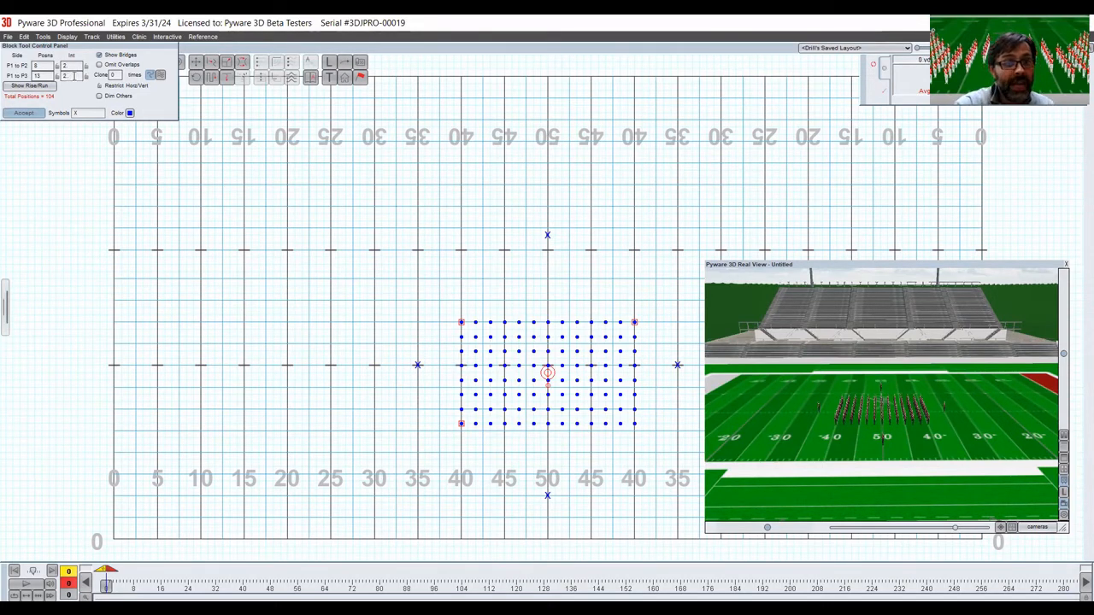
Try an interval of 4 on the block's P1 to P2 side, and intervals of 4 and 3 on its P1 to P3 side.
double_click(76, 66)
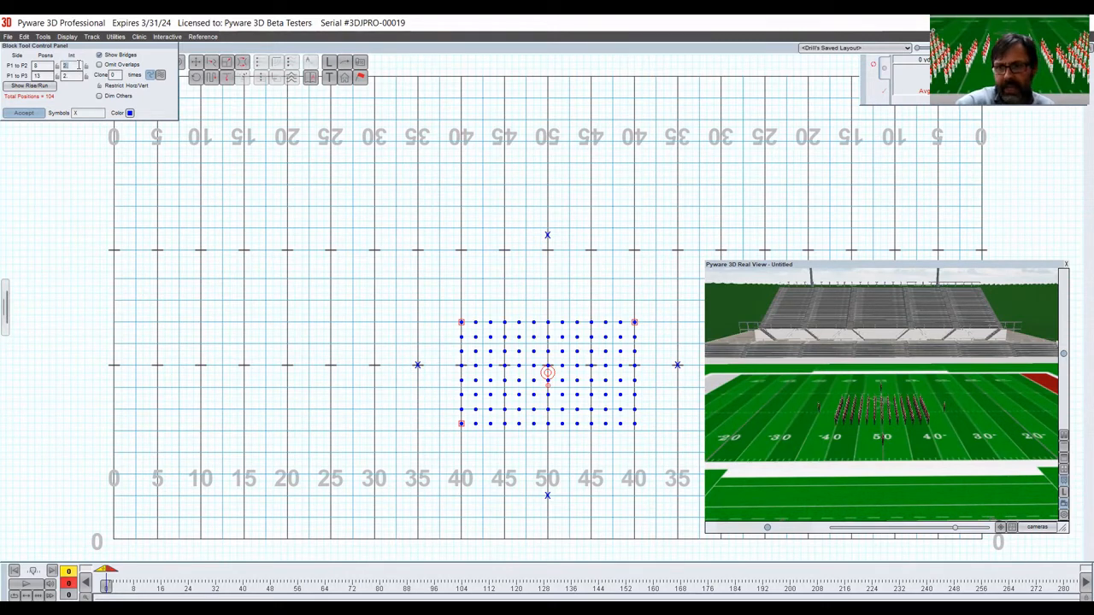
type("4")
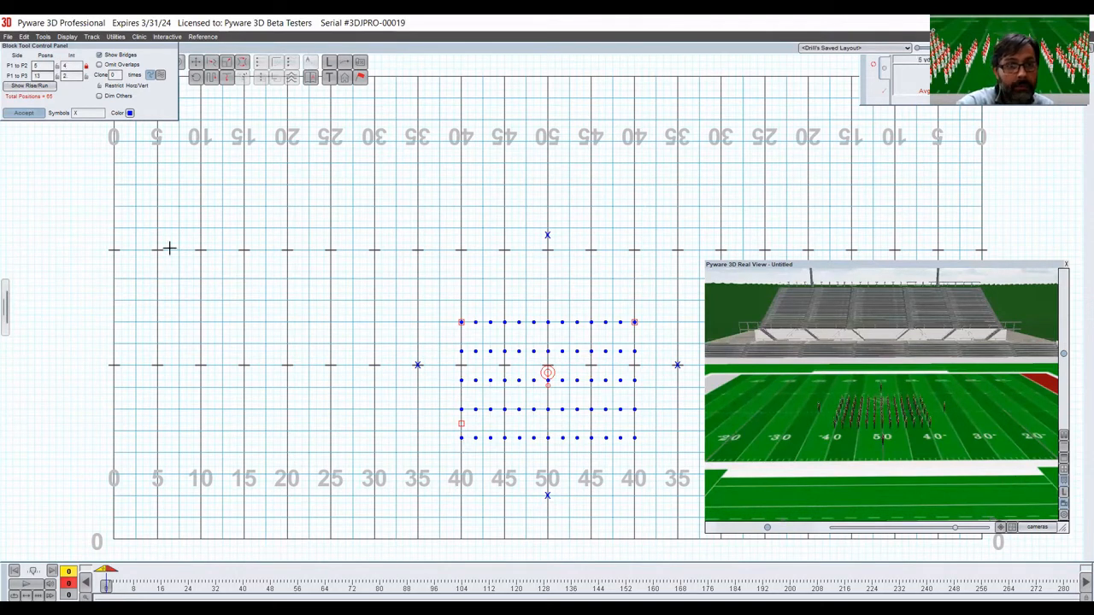
key("BackSpace")
type("2")
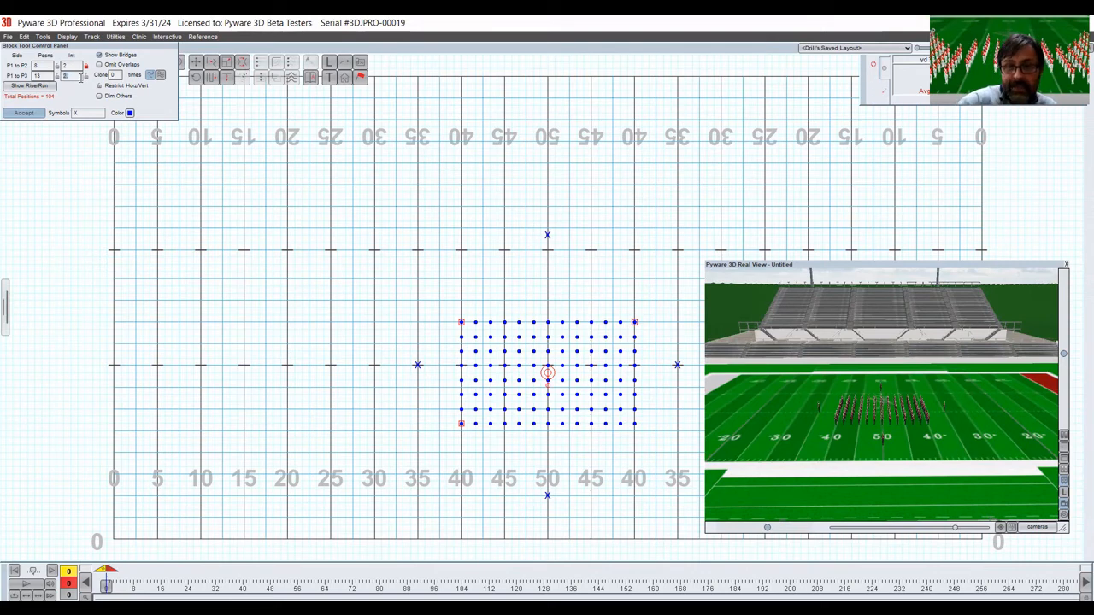
type("4")
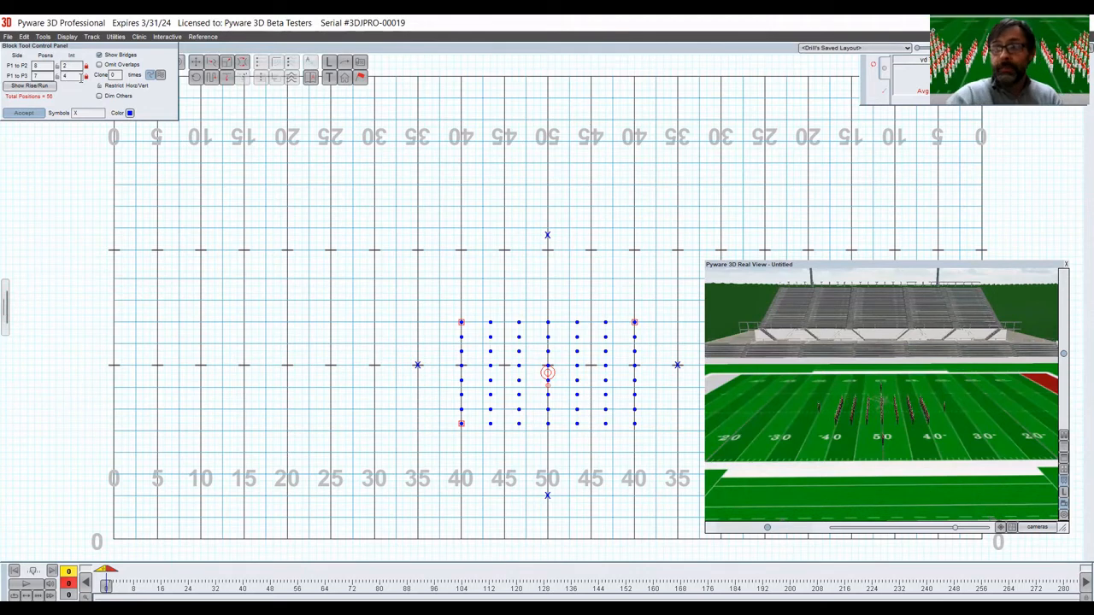
key("BackSpace")
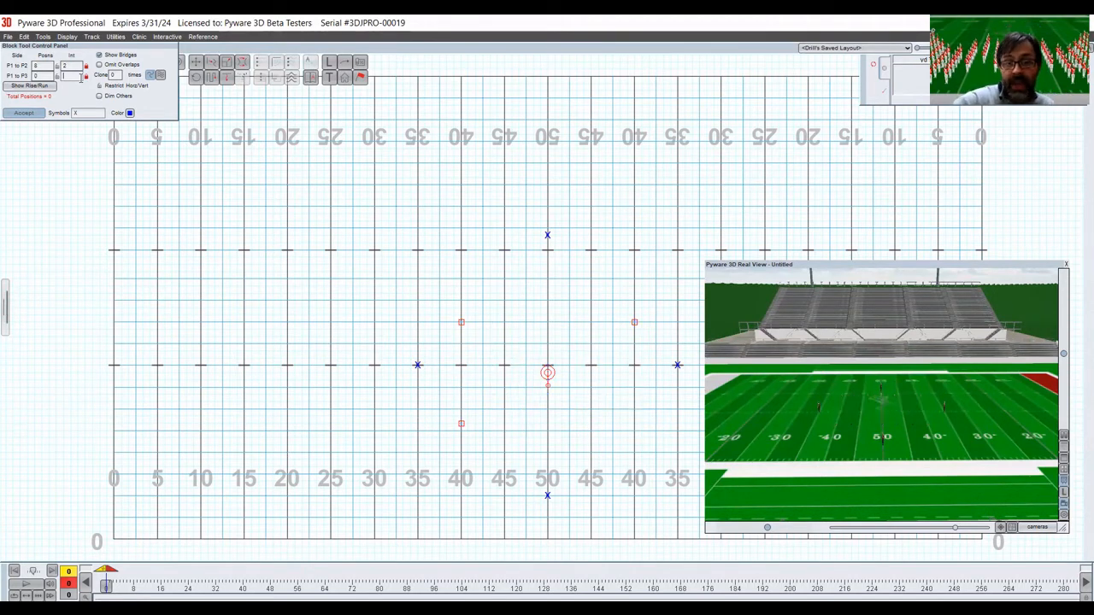
type("3")
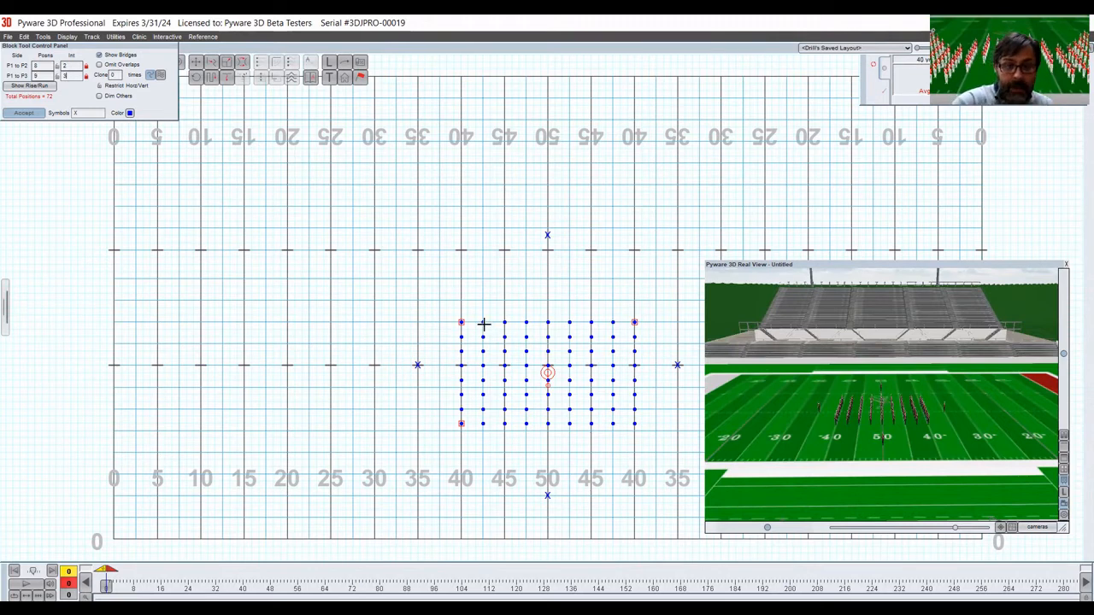
Set the block's P1 to P3 interval back to 2 and accept the block.
key("BackSpace")
type("2")
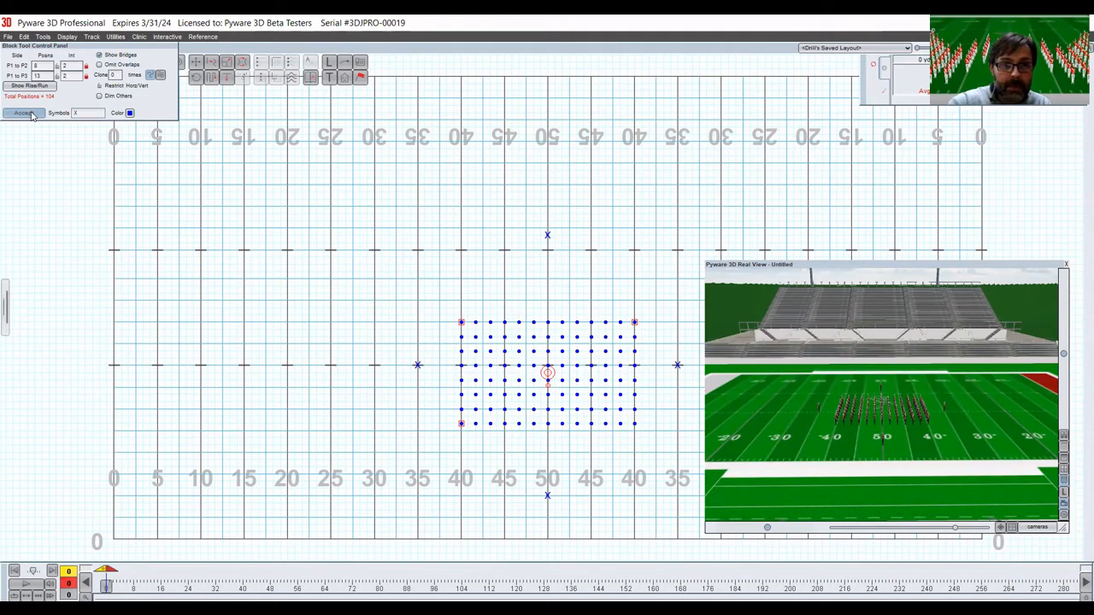
left_click(24, 113)
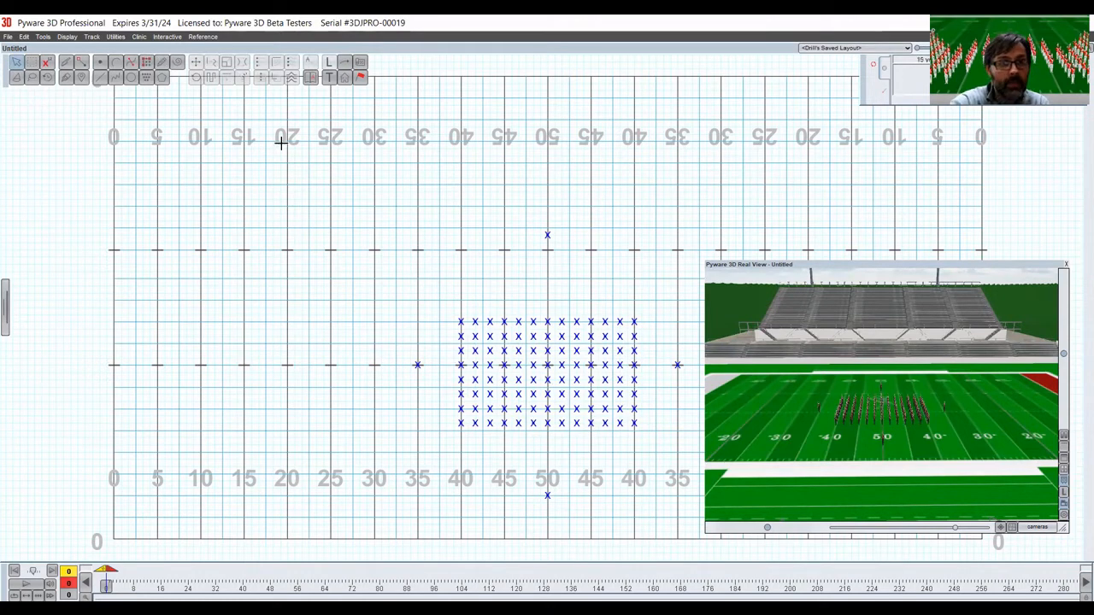
Try an irregular many-cornered filled shape across the field at 2.0 horizontal and vertical intervals, and cancel it.
left_click(148, 80)
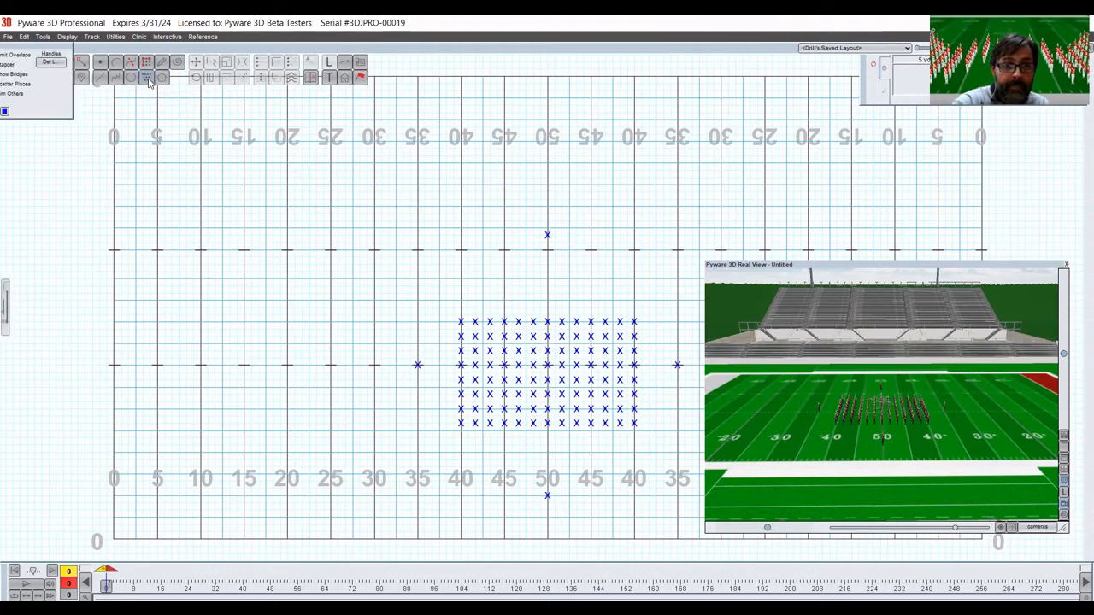
left_click(288, 250)
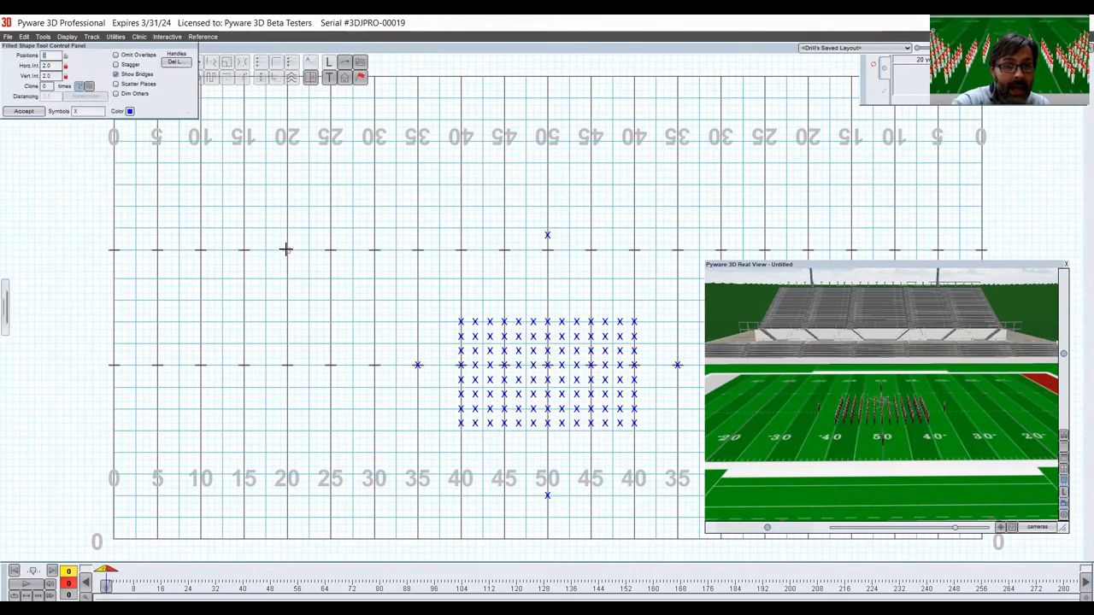
left_click(288, 321)
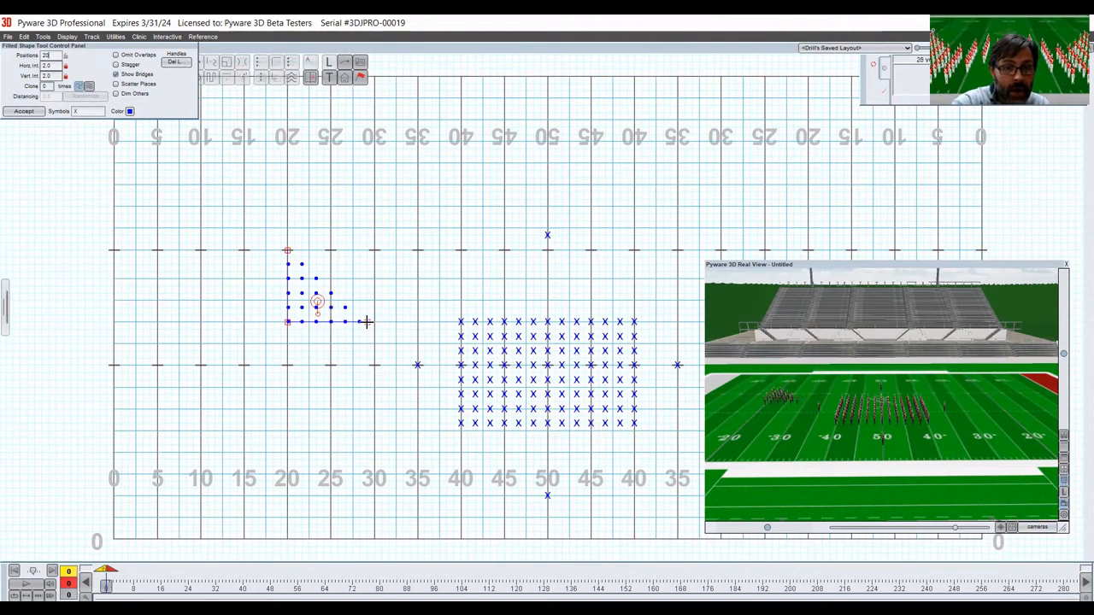
left_click(366, 321)
left_click(534, 152)
left_click(403, 148)
left_click(259, 171)
left_click(208, 249)
left_click(201, 402)
left_click(360, 459)
left_click(649, 244)
left_click(793, 207)
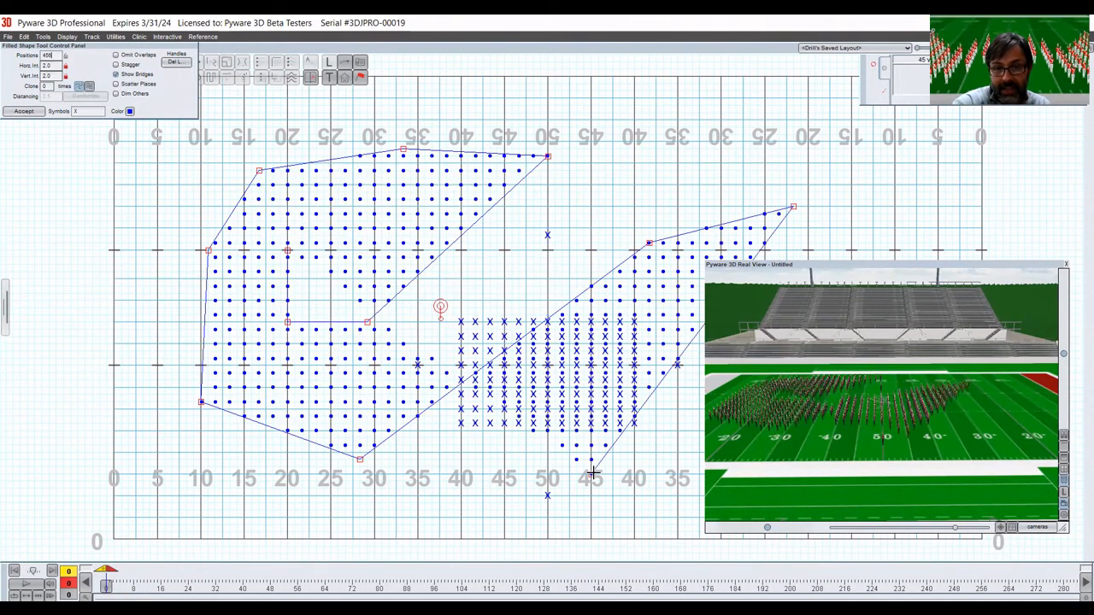
left_click(593, 472)
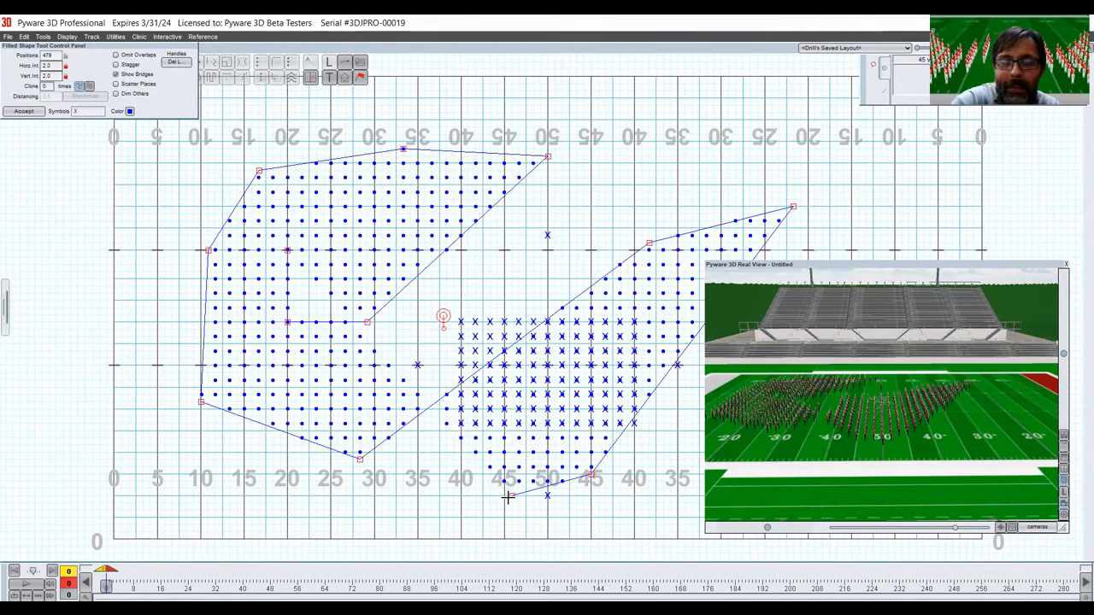
left_click(508, 497)
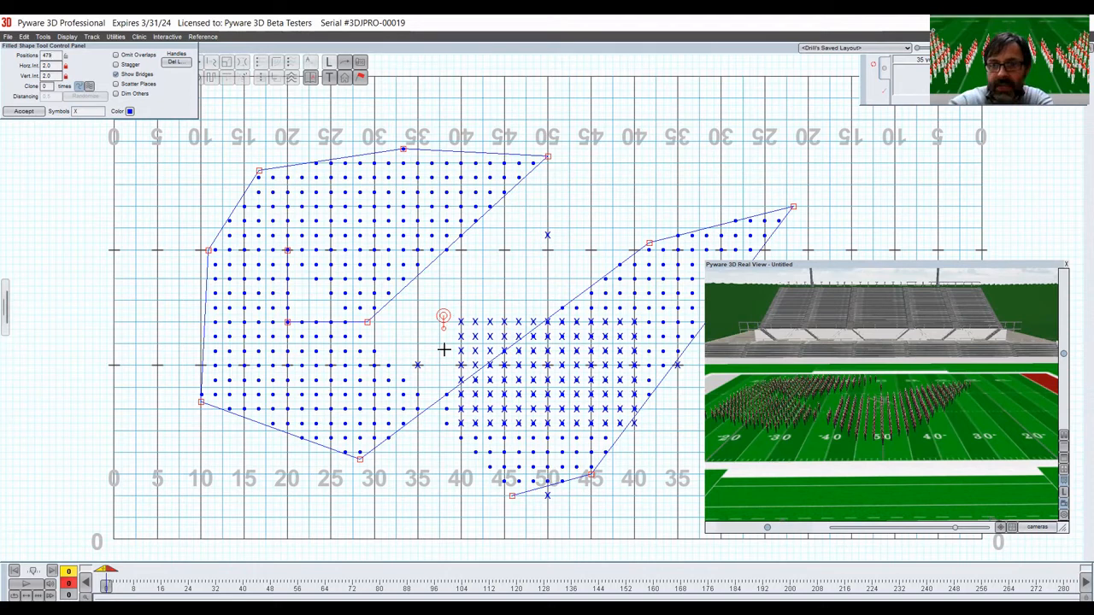
key("Escape")
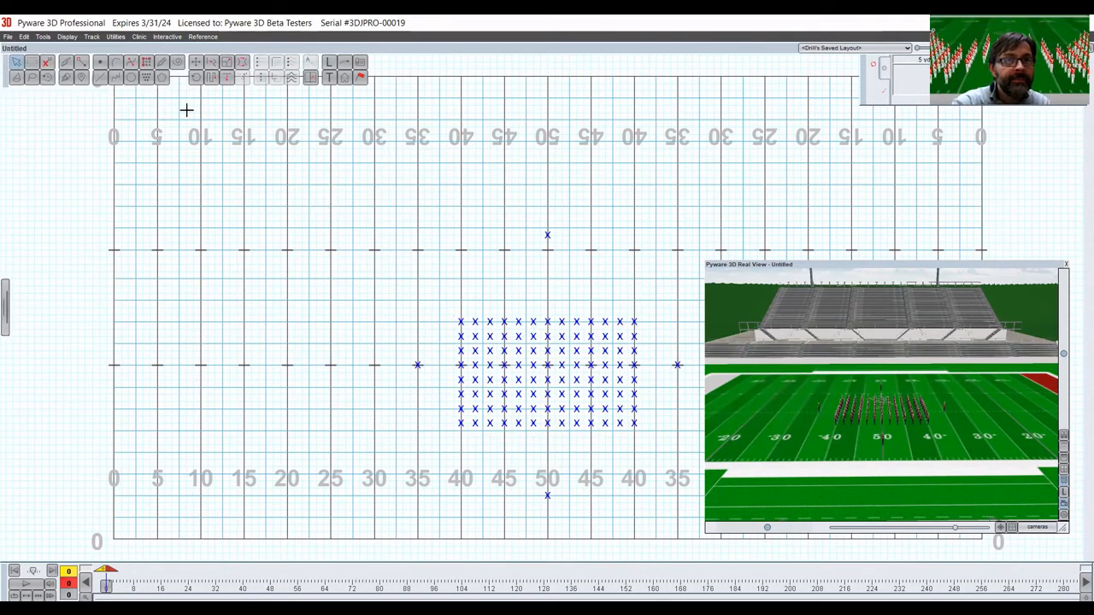
Draw a 4-position free-form line from the 25 to the 20 just in front of the front hash, locking its number of positions.
left_click(164, 62)
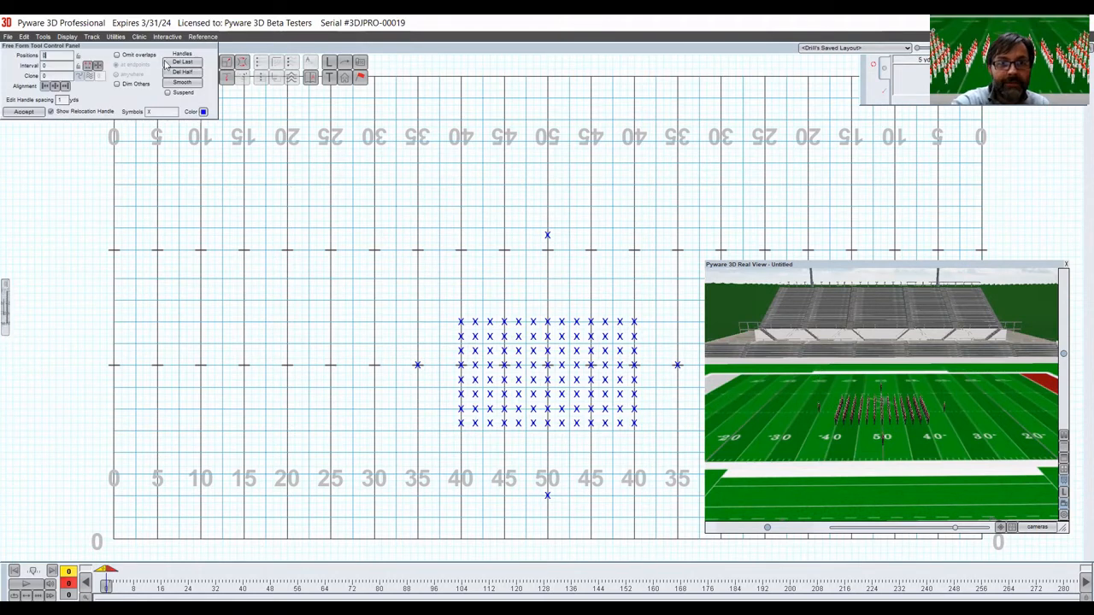
left_click(331, 386)
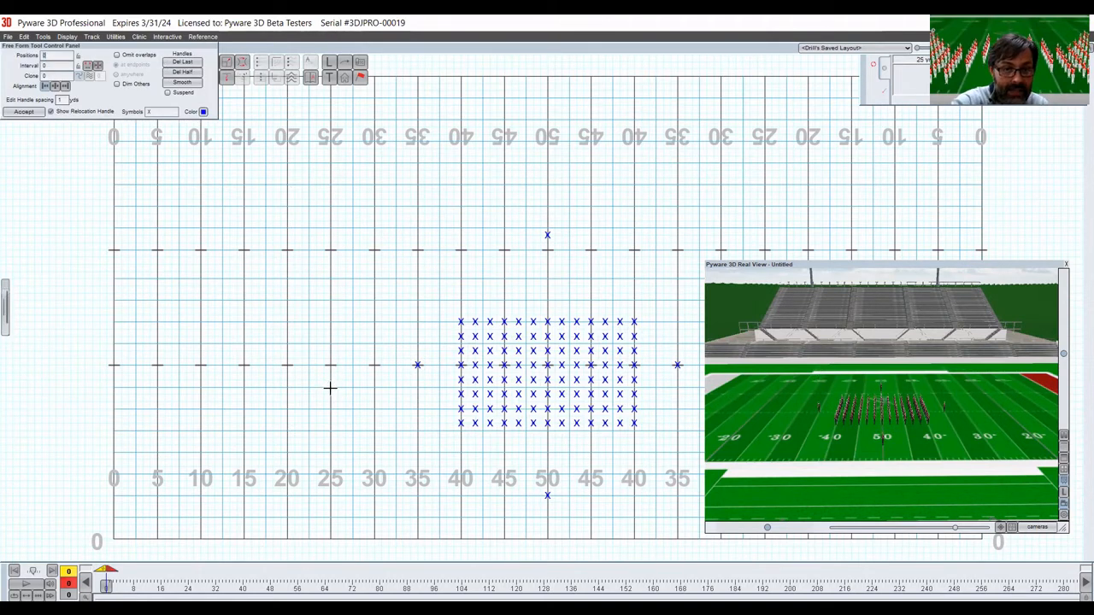
left_click(287, 388)
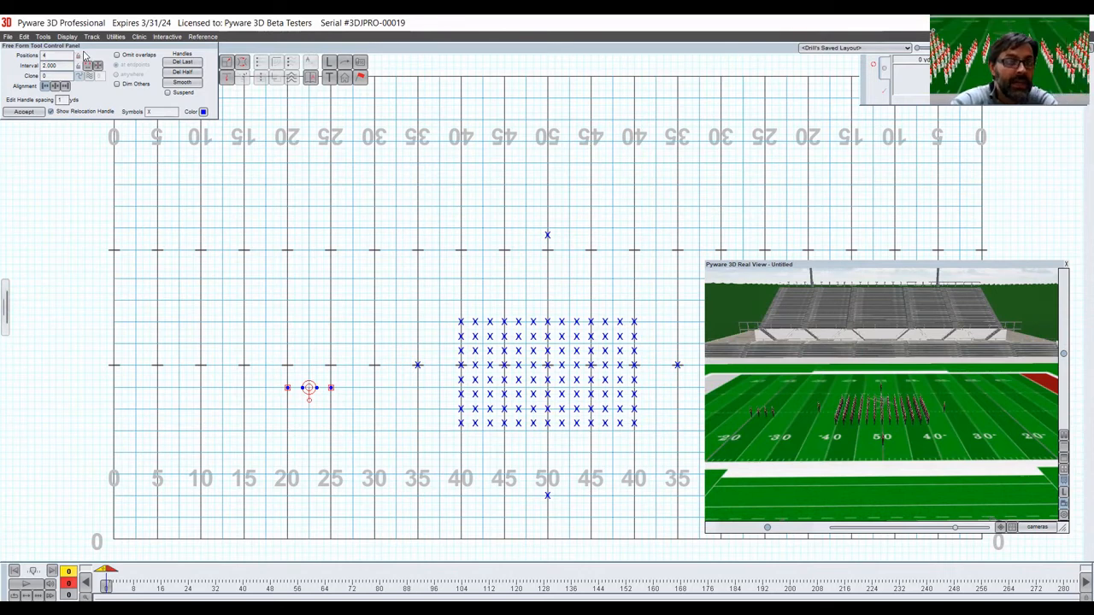
left_click(78, 57)
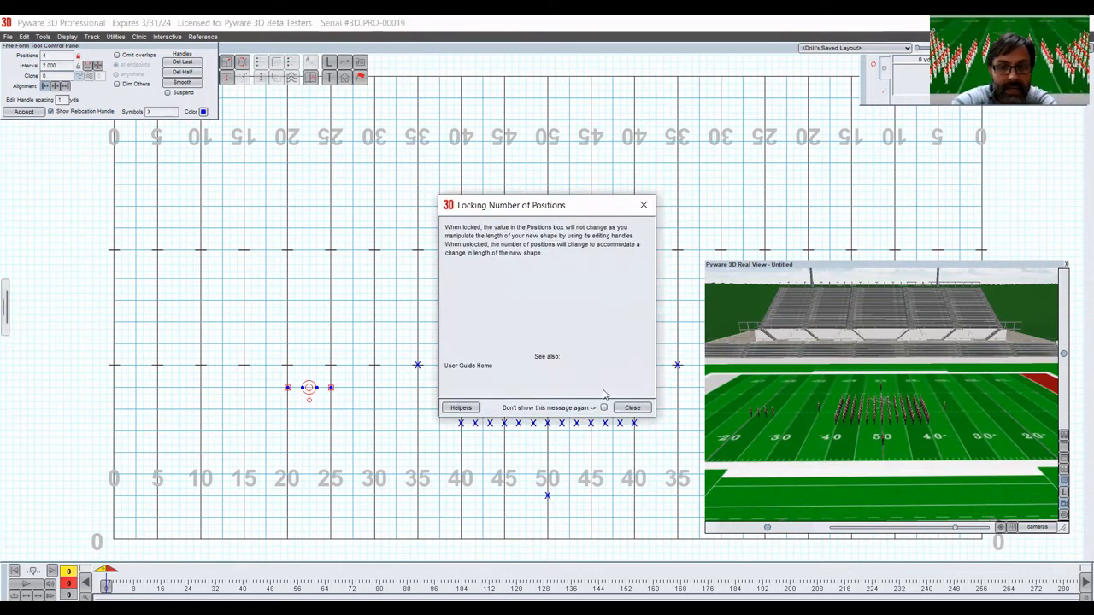
left_click(604, 409)
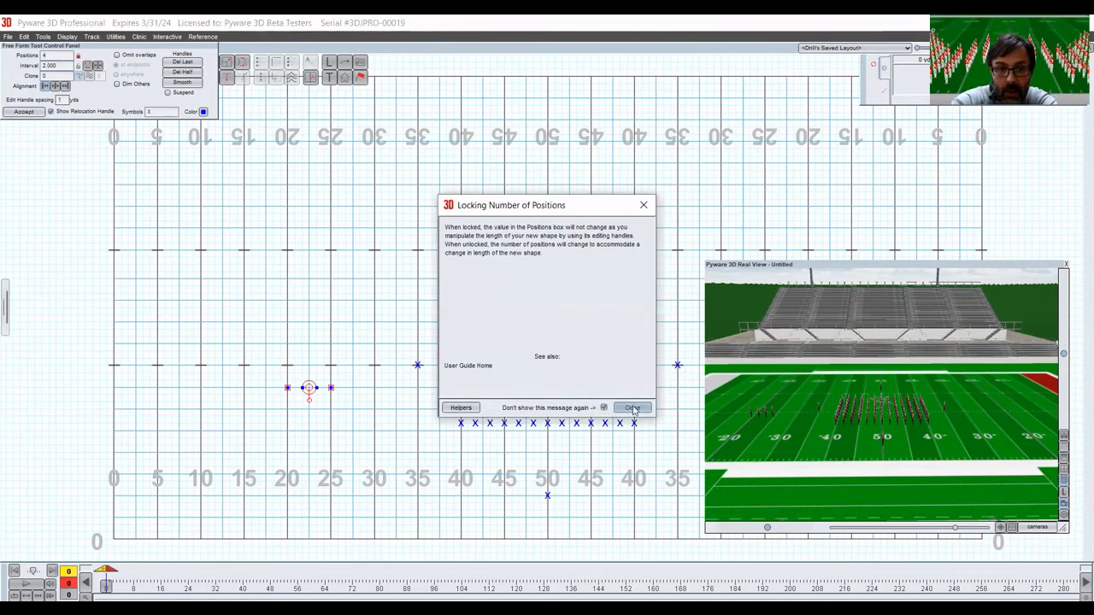
left_click(632, 407)
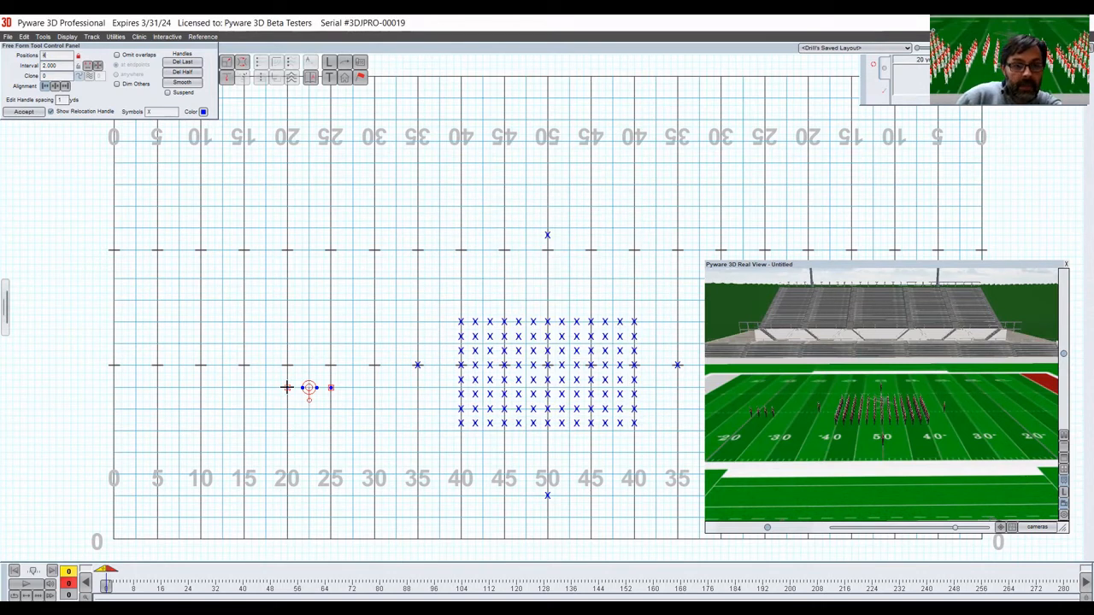
Reshape and extend the free-form line into a 12-position diamond at a locked 2.828 interval, with corners on the 20, 25 and 30.
left_click_drag(287, 387, 287, 430)
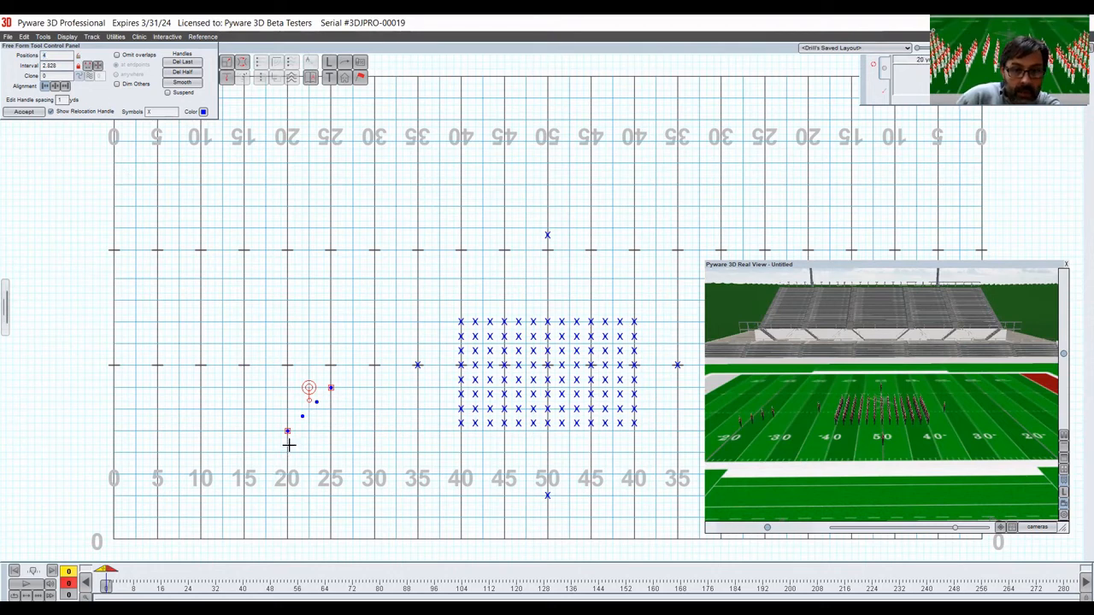
mouse_move(289, 424)
left_mouse_down()
mouse_move(309, 473)
mouse_move(330, 472)
left_mouse_up()
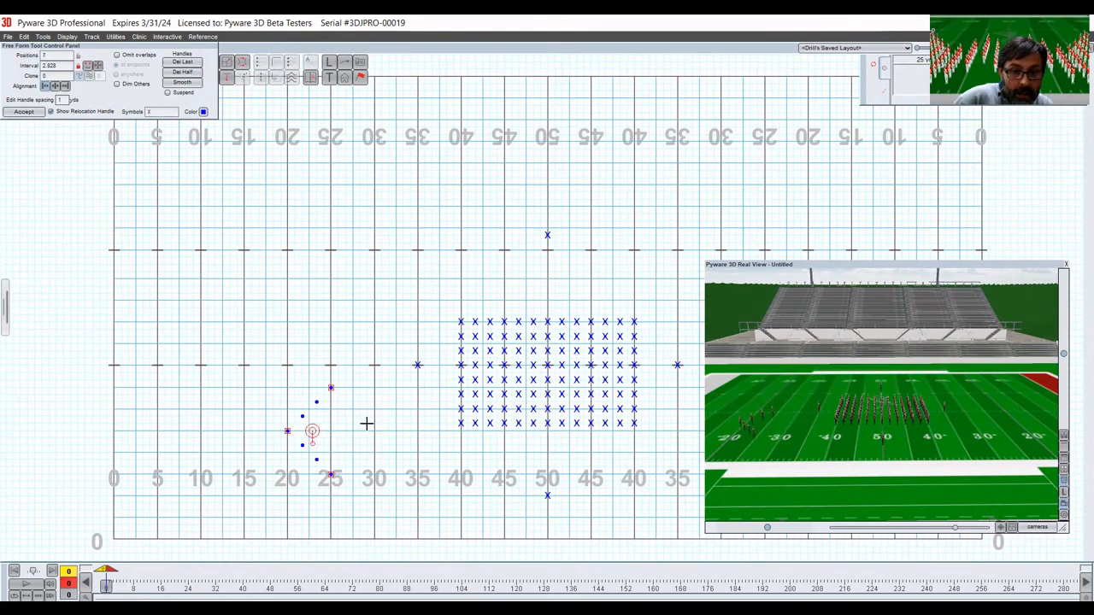
left_click(373, 432)
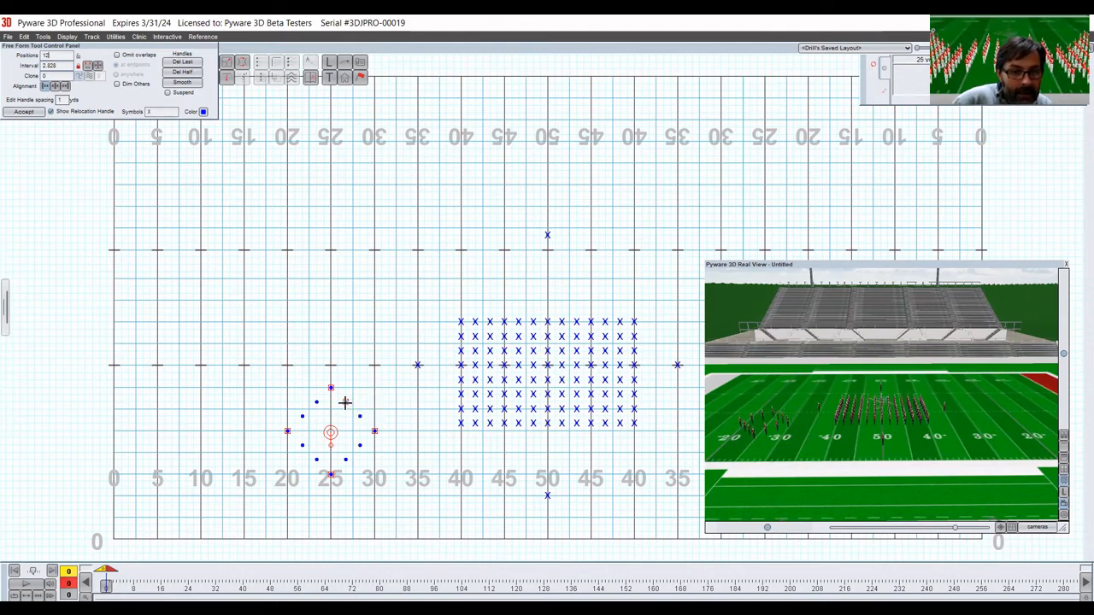
left_click(345, 403)
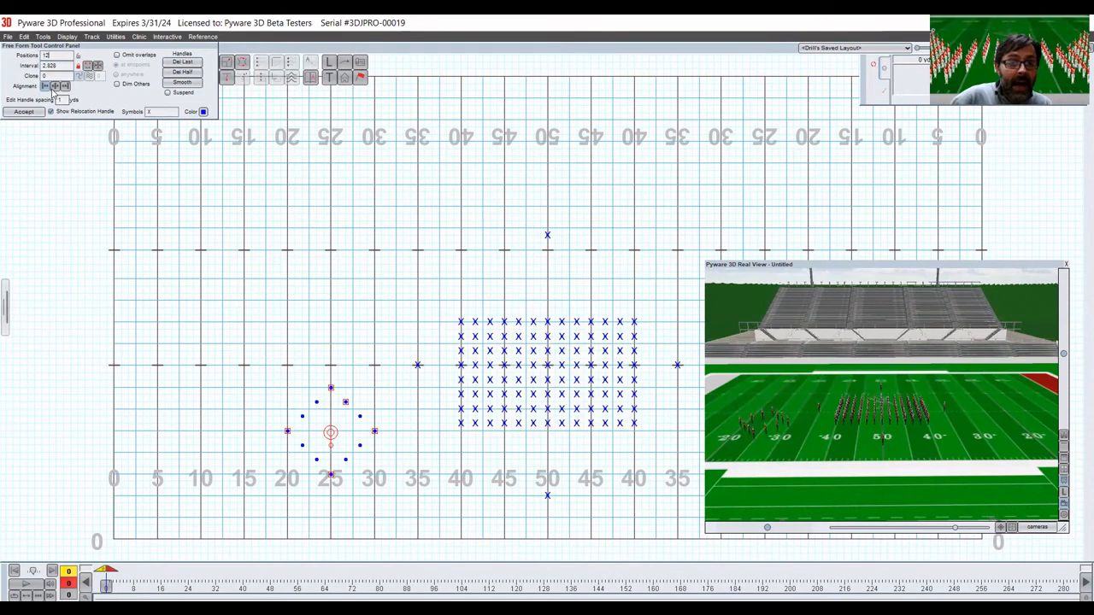
Clone the diamond 1 time, mirrored onto the opposite side of the field, move Real View off it, and accept the shape.
type("1")
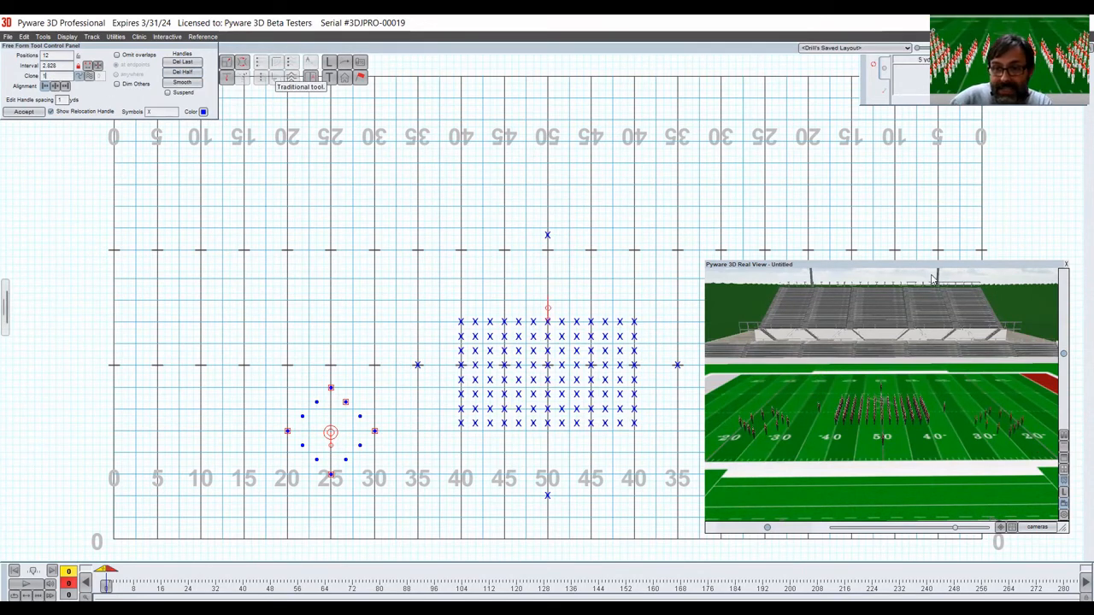
mouse_move(924, 269)
left_mouse_down()
mouse_move(605, 101)
mouse_move(607, 69)
left_mouse_up()
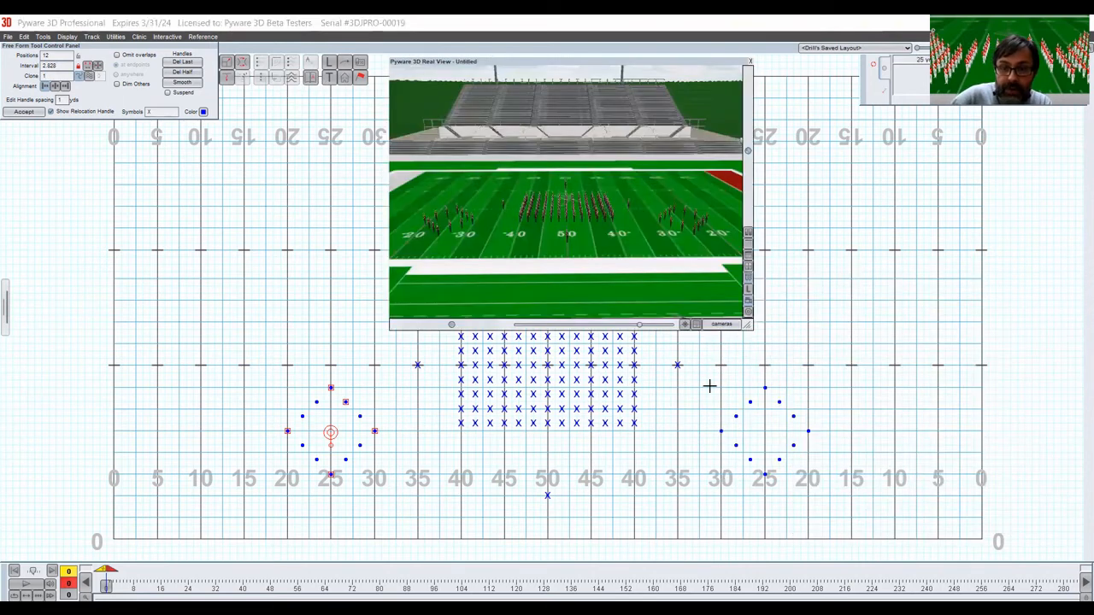
left_click(22, 112)
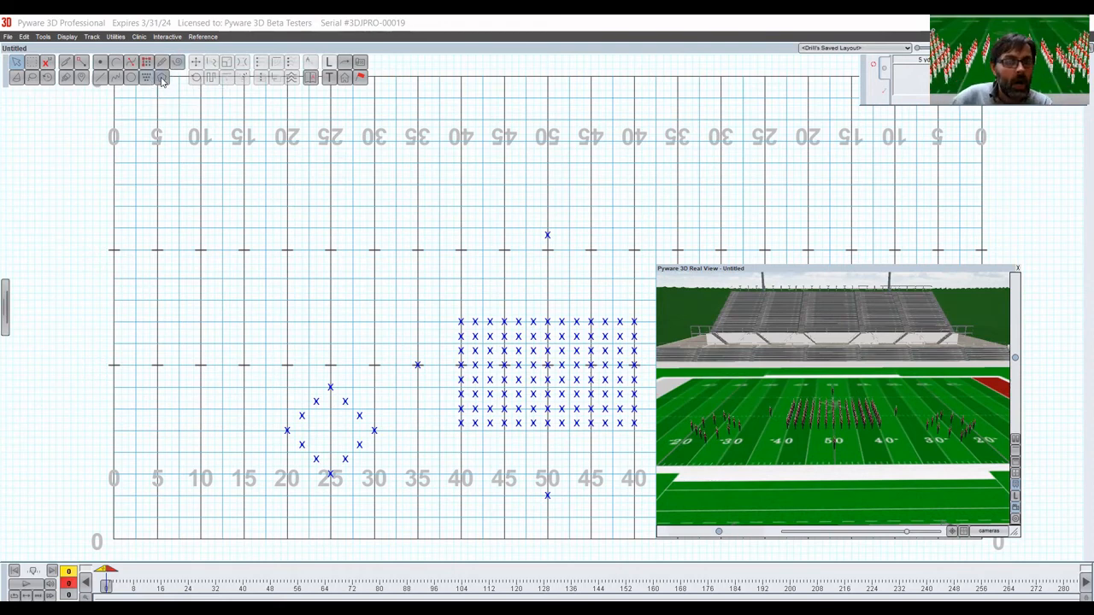
left_click(101, 66)
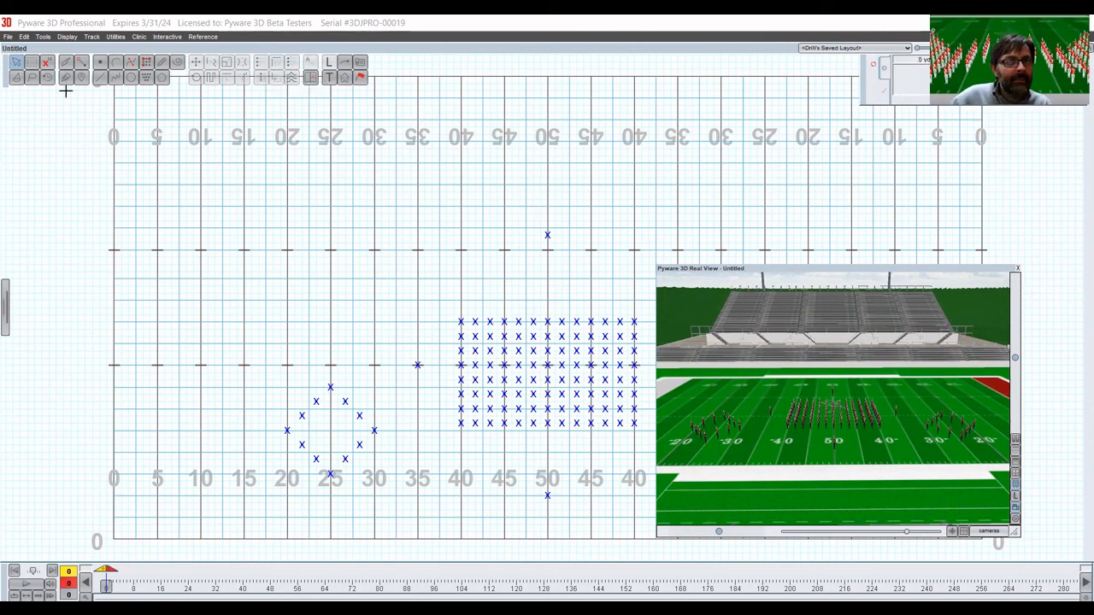
left_click(130, 77)
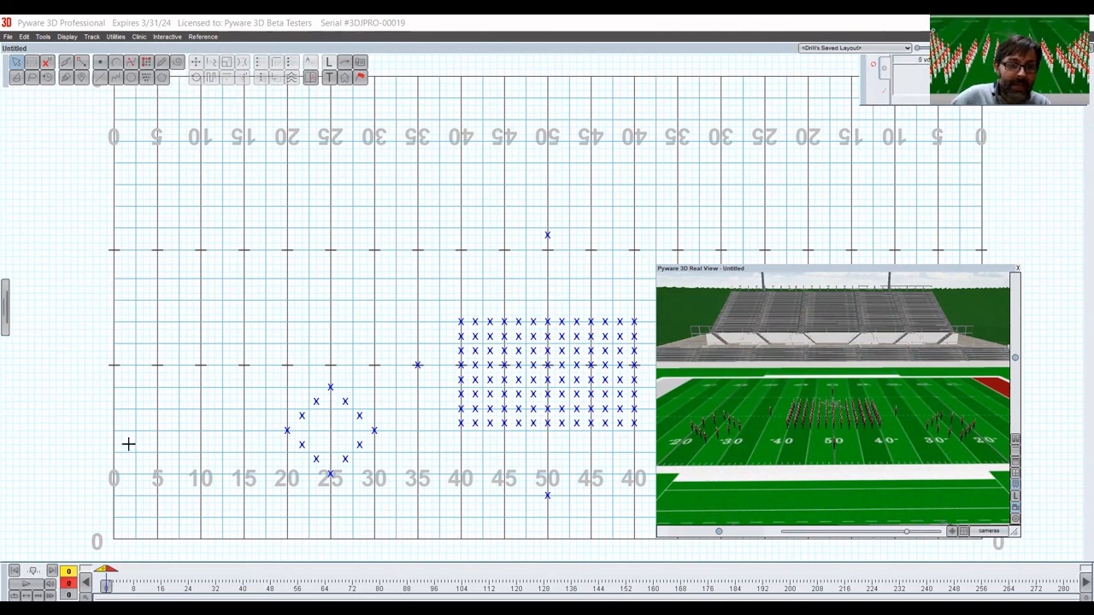